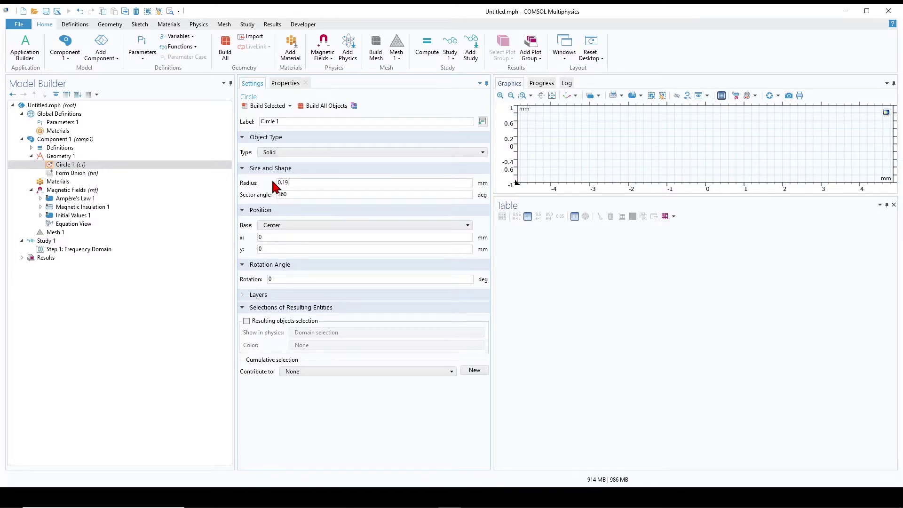
Duplicate Circle 1 and set the copy's radius to 1.2 mm.
right_click(65, 165)
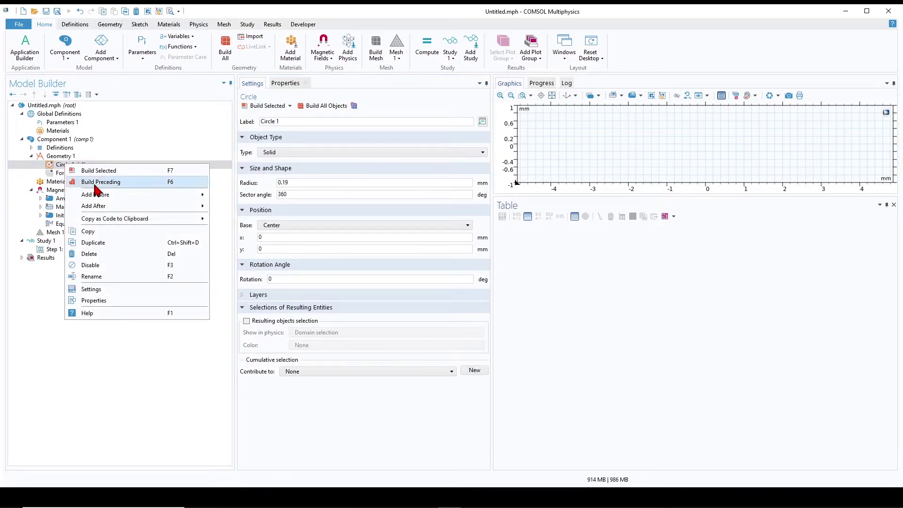
key(Escape)
drag(303, 183, 252, 187)
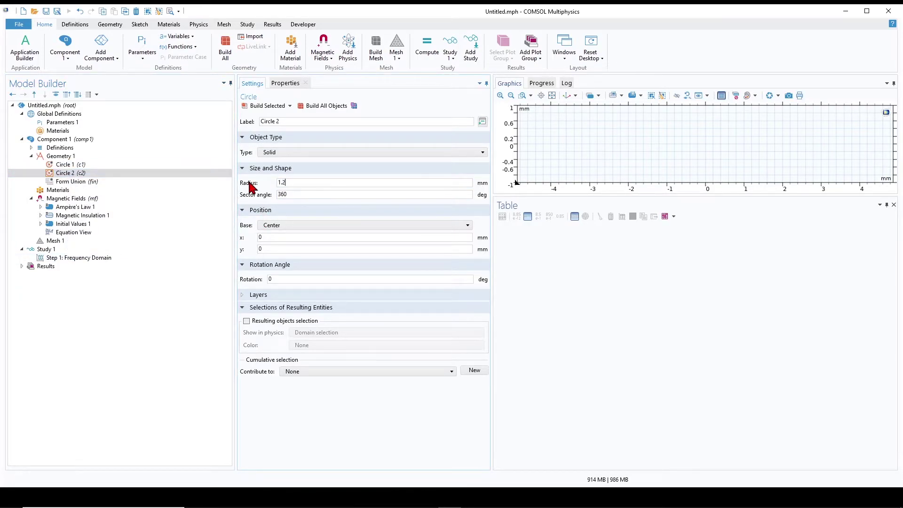
Duplicate Circle 2, set the copy's radius to 1.4 mm, and build the circles.
right_click(55, 173)
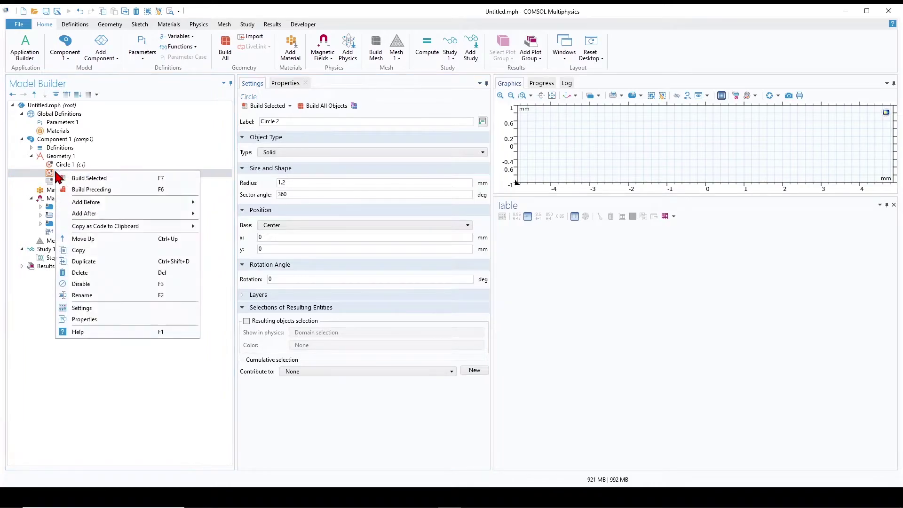
click(100, 257)
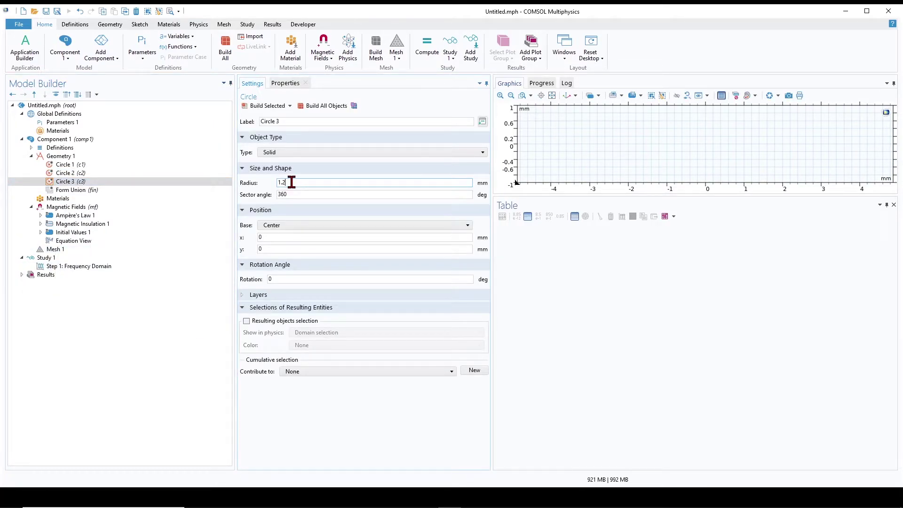
text(4)
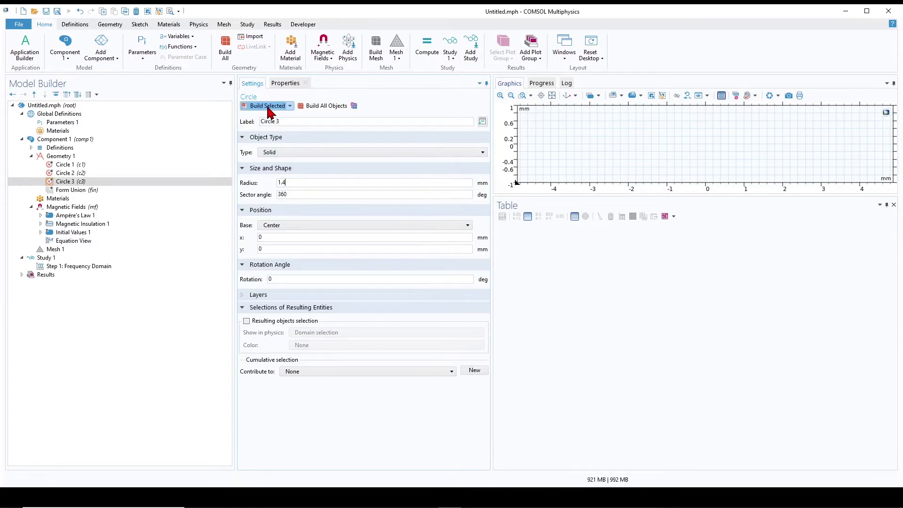
click(267, 105)
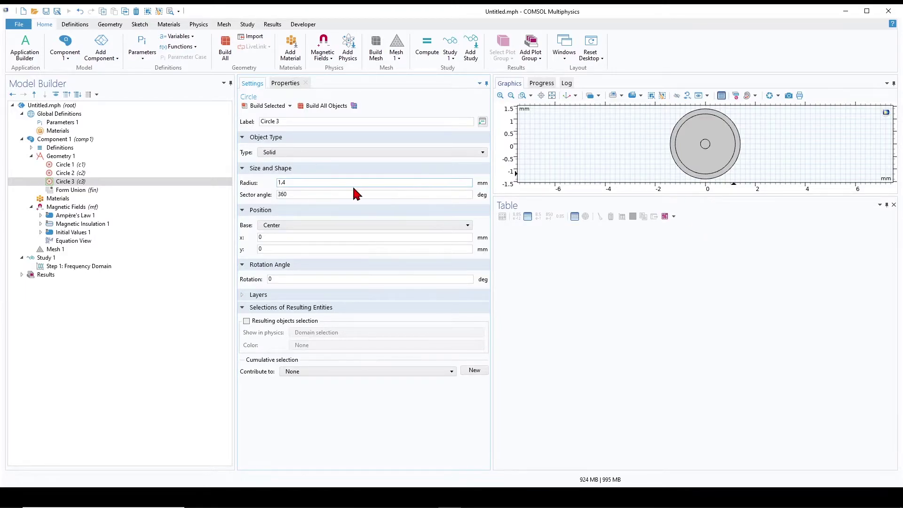
click(112, 182)
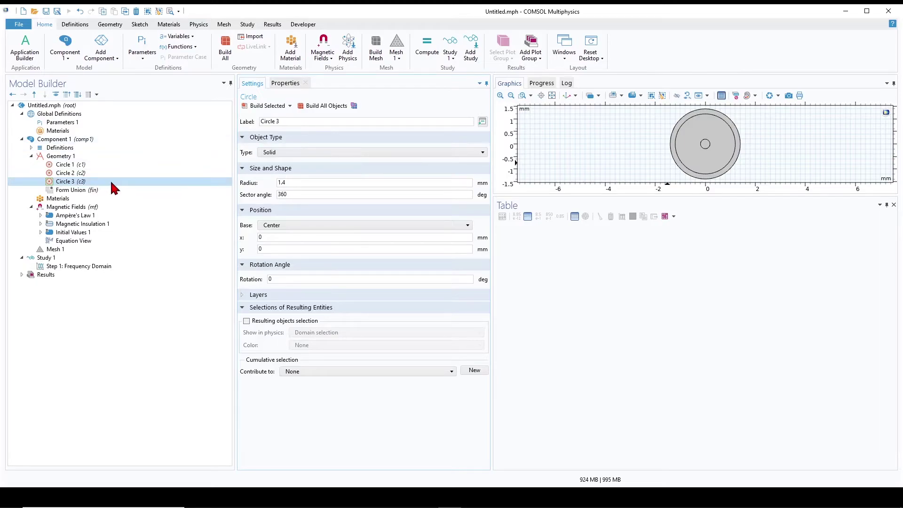
Add a blank material to the component and assign it to the central disc and the outer ring, domains 1 and 3.
click(59, 200)
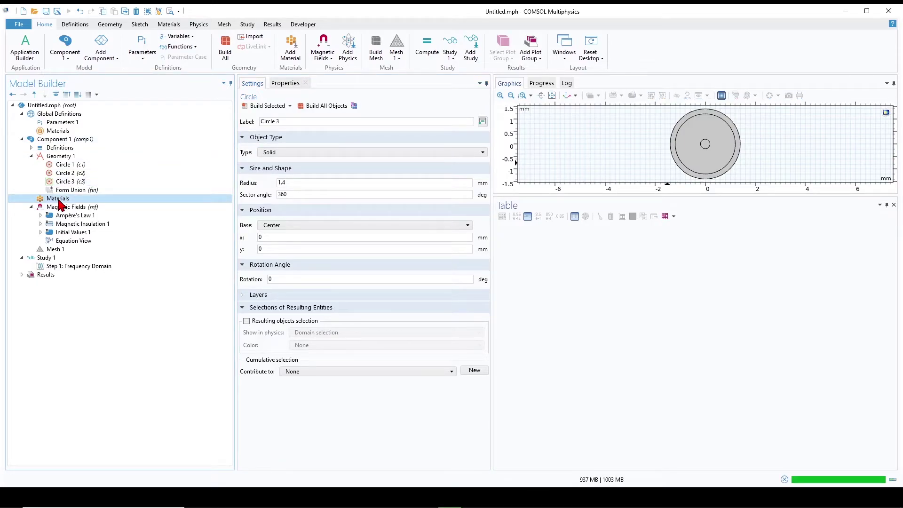
right_click(60, 200)
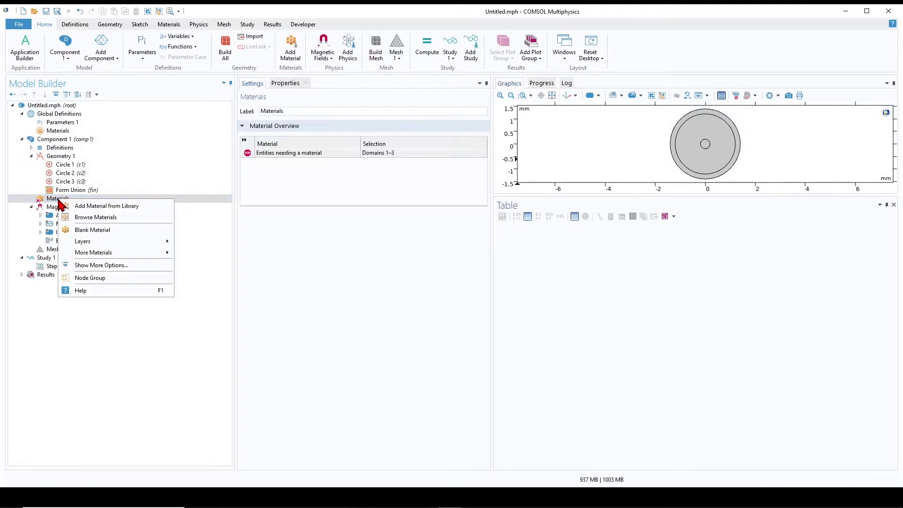
click(99, 235)
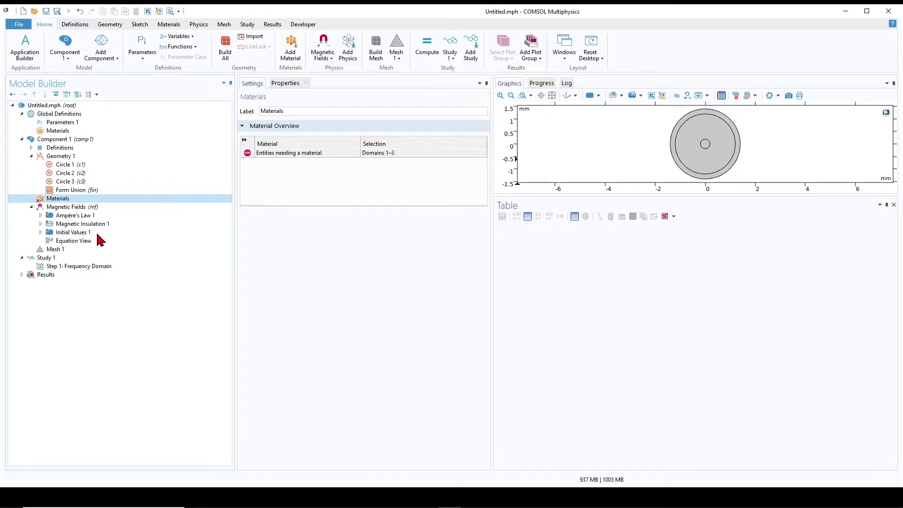
click(721, 152)
Set the conductor material's relative permeability to 1, relative permittivity to 1 and electrical conductivity to 5.96e7 S/m.
click(376, 282)
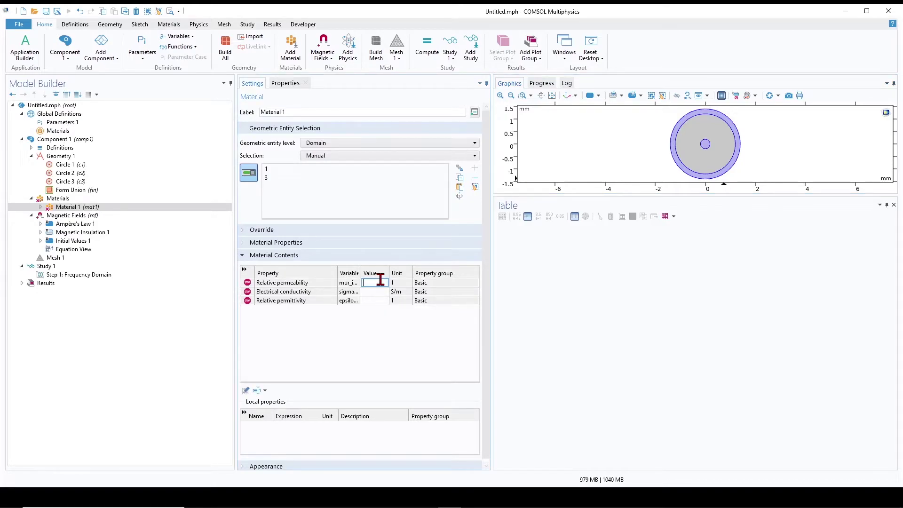
text(1)
click(370, 301)
text(1)
click(375, 292)
text(5)
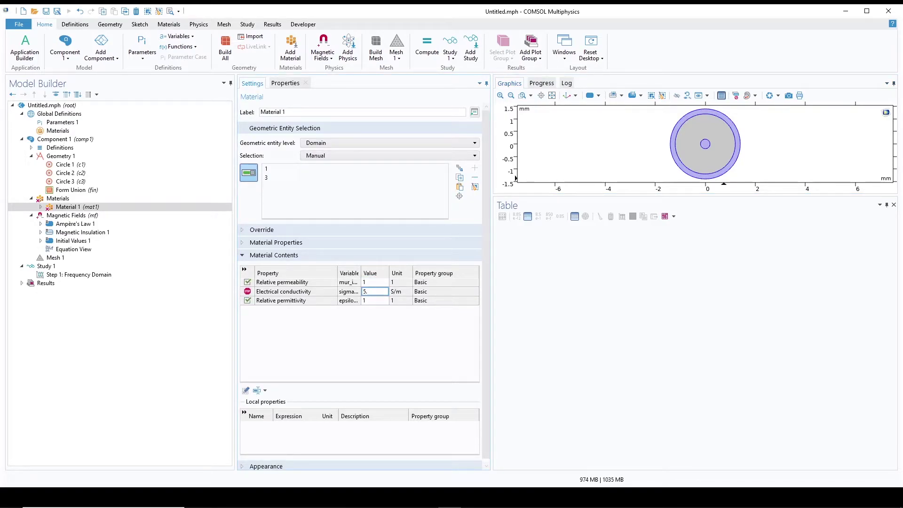
text(.96e7)
click(399, 359)
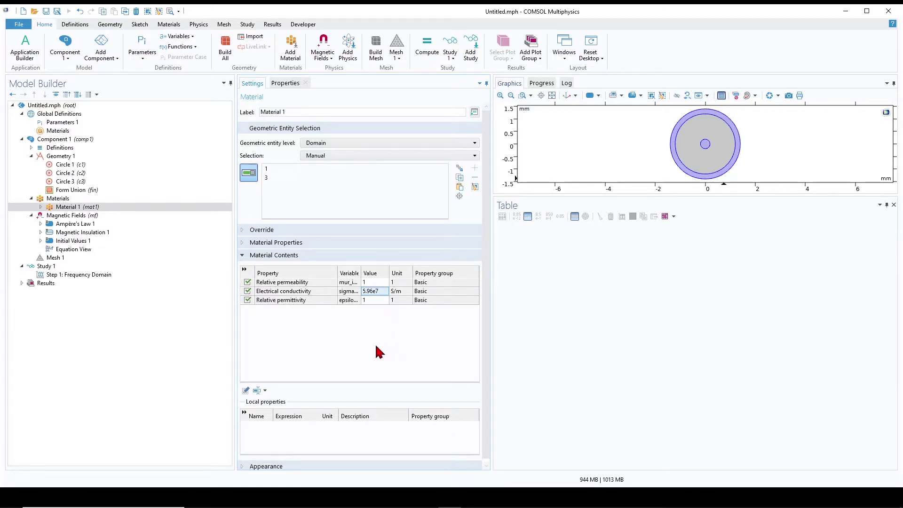
Add a second blank material and assign it to domain 2, between the central disc and the outer ring.
click(62, 199)
right_click(61, 198)
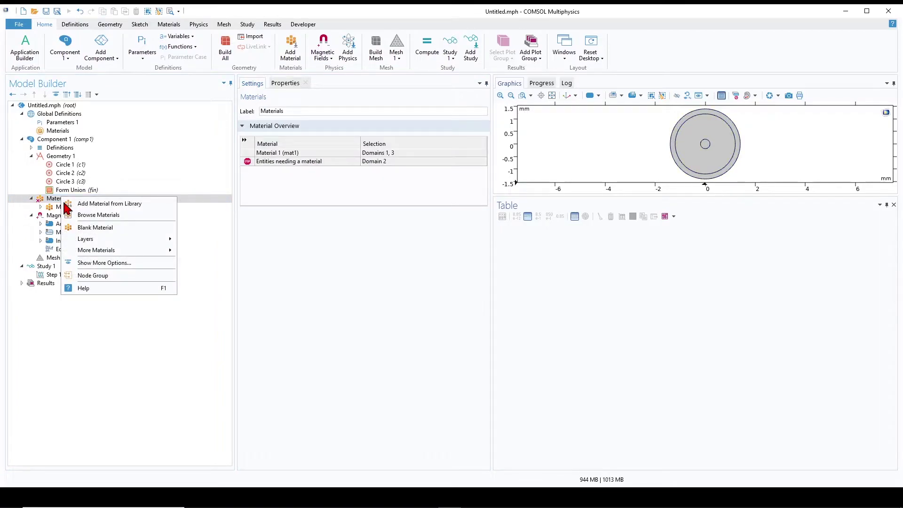
click(90, 228)
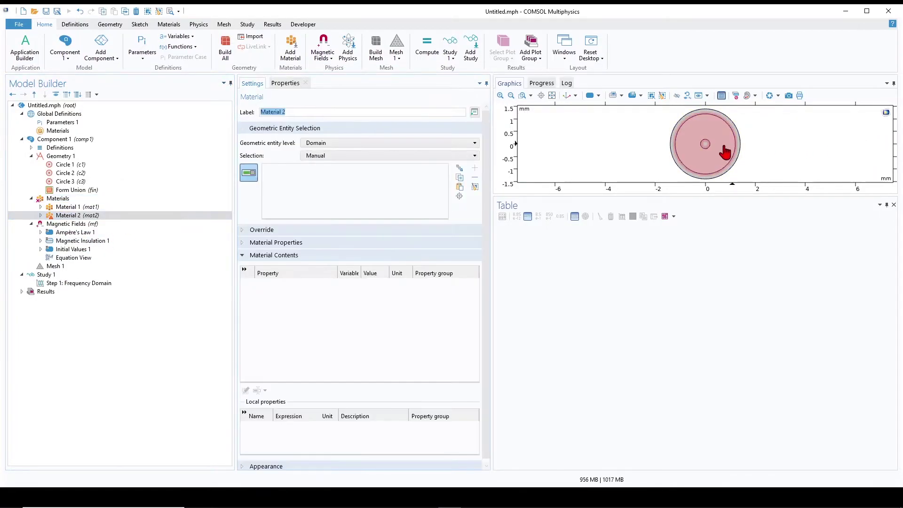
click(722, 149)
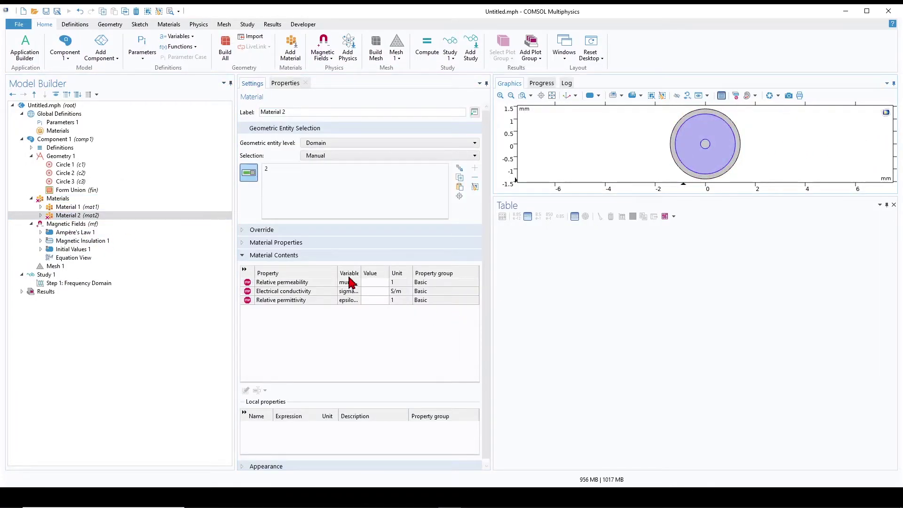
Set the insulation material's relative permeability to 1, electrical conductivity to 0 S/m and relative permittivity to 2.3.
click(370, 283)
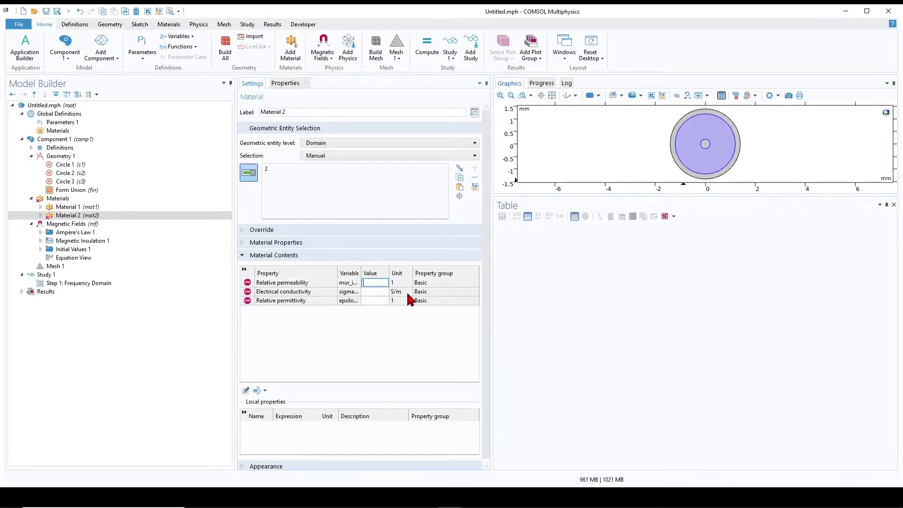
text(1)
click(372, 291)
text(0)
click(374, 301)
text(2)
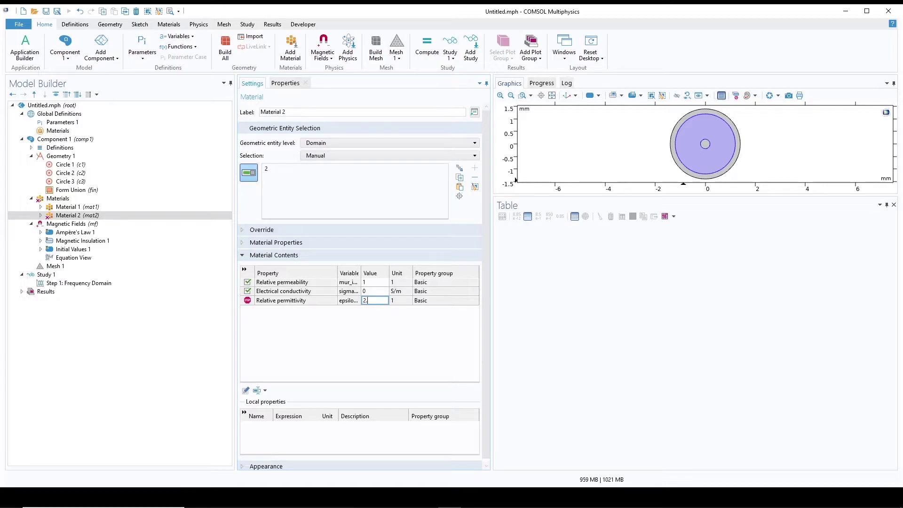
text(.3)
click(381, 337)
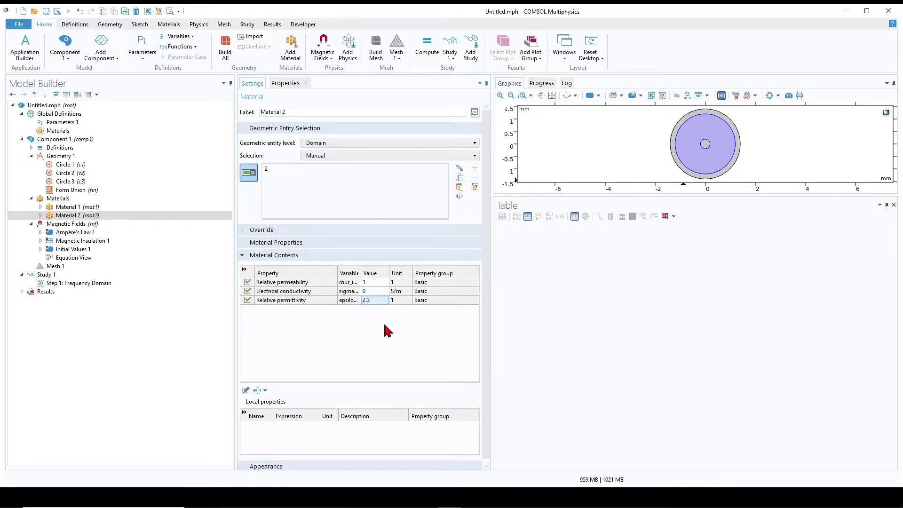
Add a domain Coil feature to Magnetic Fields and assign it to the central disc, domain 3.
click(70, 224)
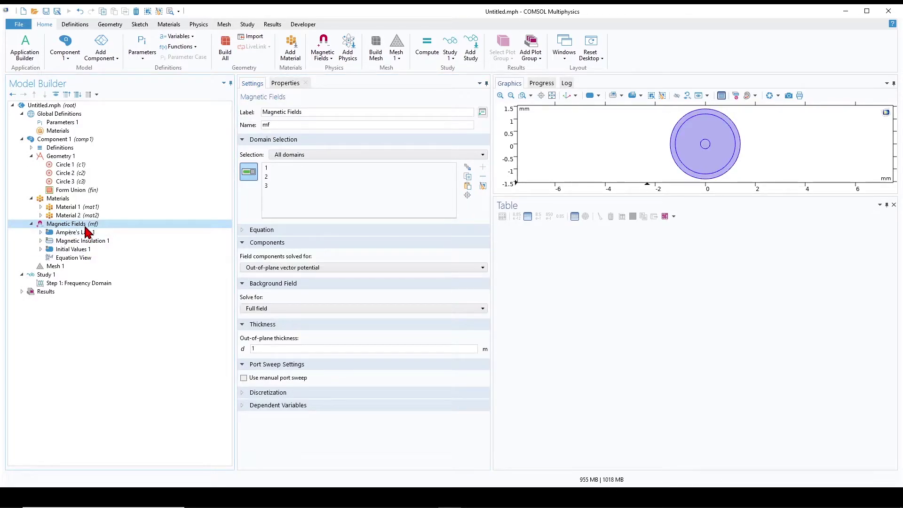
right_click(86, 227)
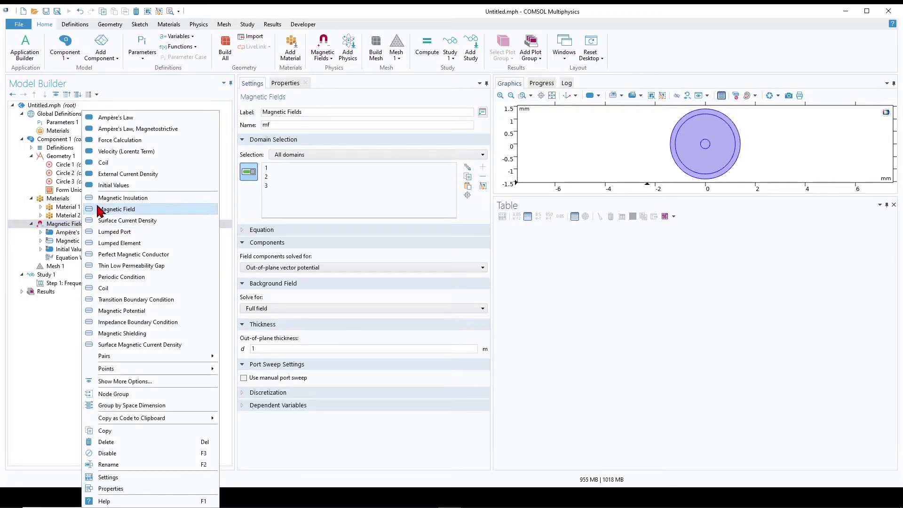
key(Escape)
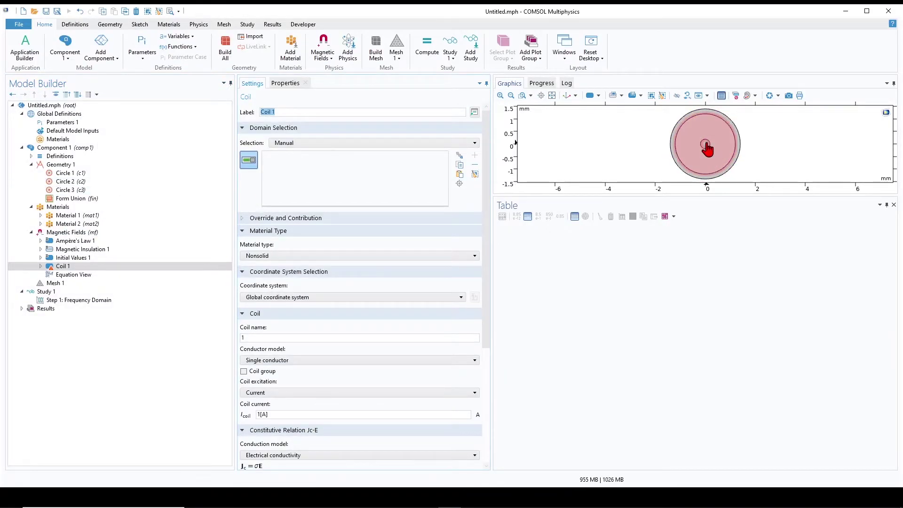
click(706, 145)
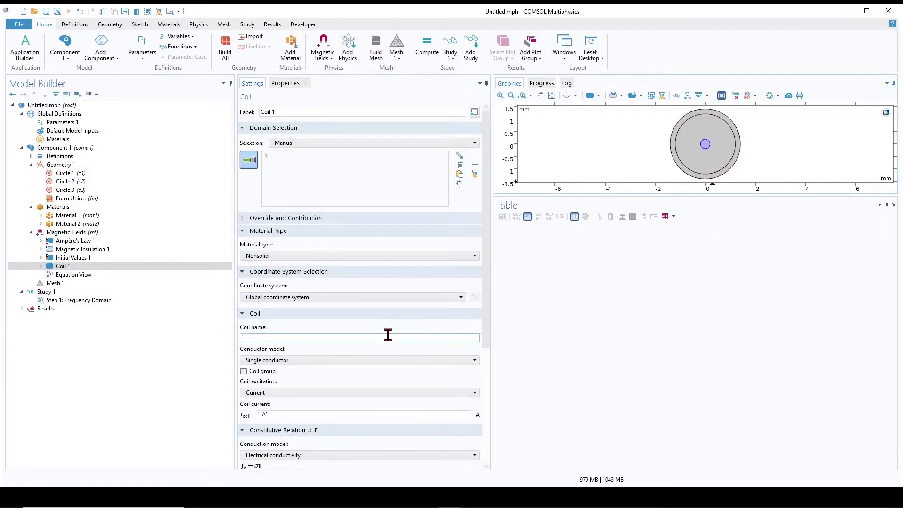
drag(489, 250, 488, 333)
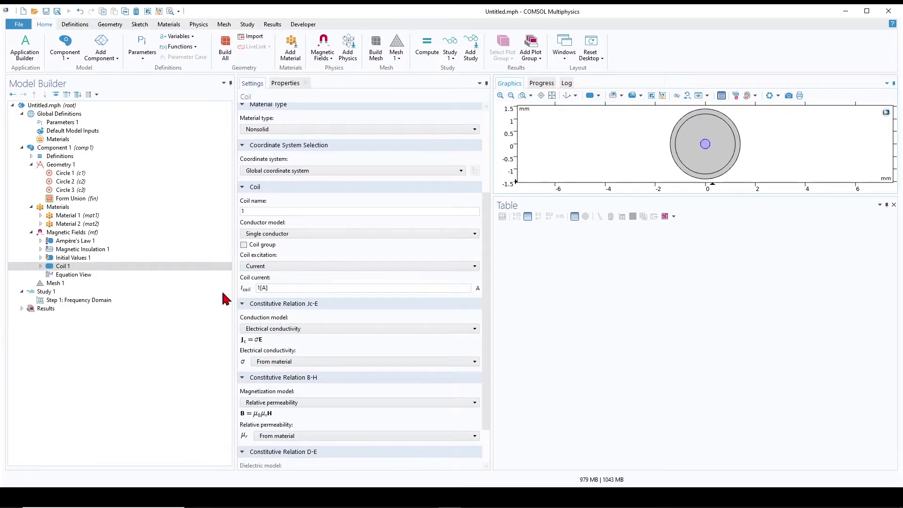
Add a second domain Coil feature on the outer ring, domain 1, and open its coil current for editing.
click(67, 234)
right_click(68, 237)
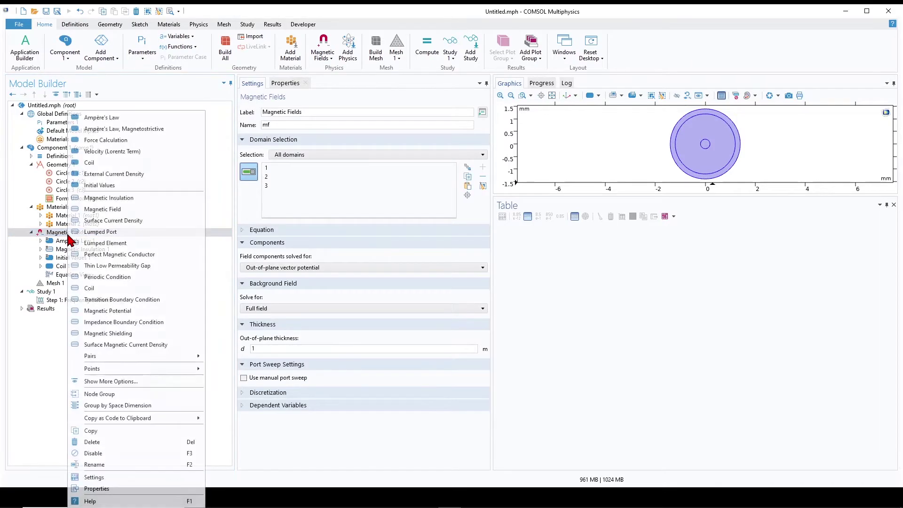
key(Escape)
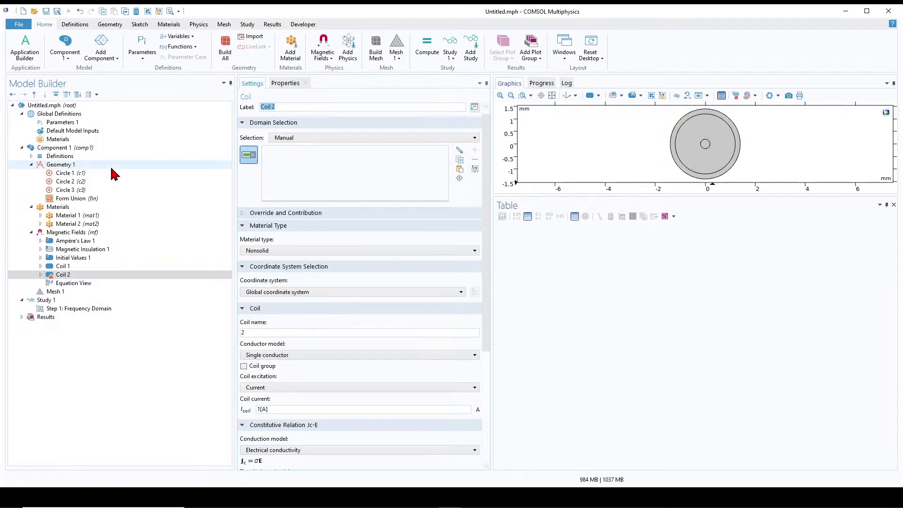
click(674, 142)
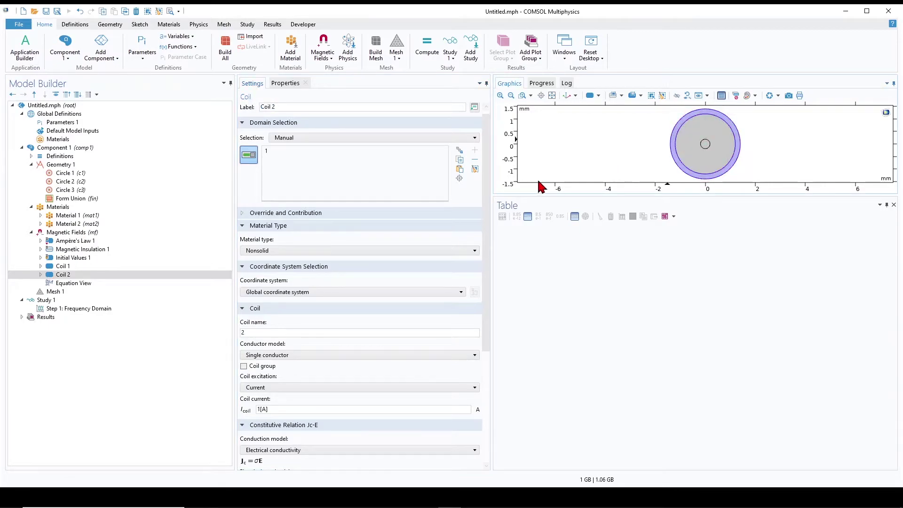
drag(487, 180, 488, 305)
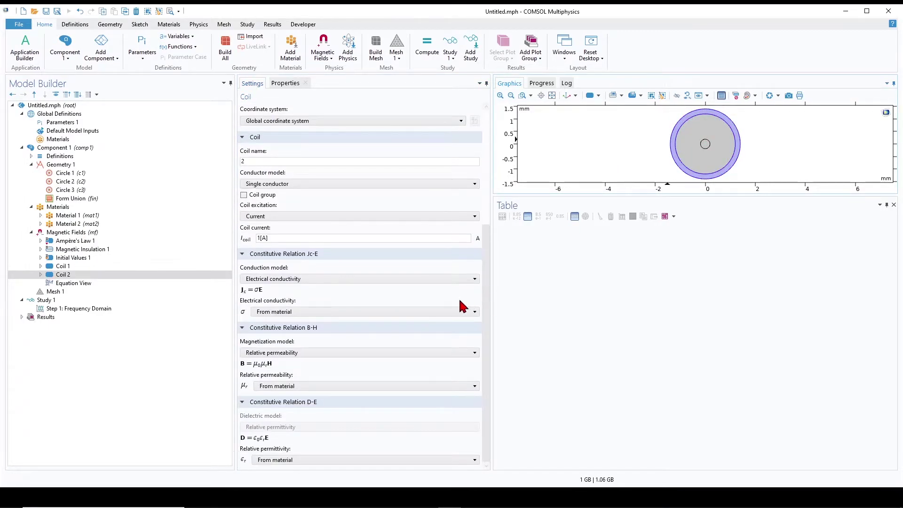
click(258, 238)
Set the physics-controlled mesh's element size to Extremely fine and build the mesh.
click(55, 299)
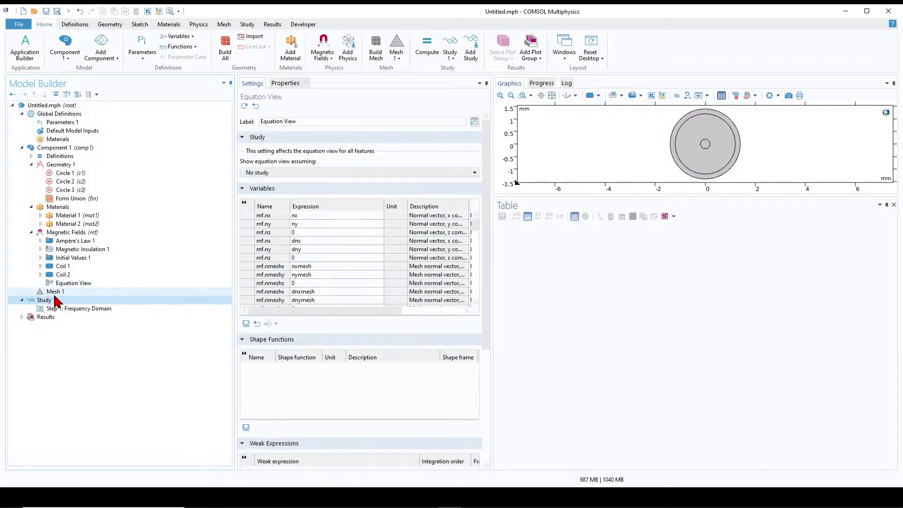
click(54, 295)
click(314, 203)
click(294, 212)
click(258, 106)
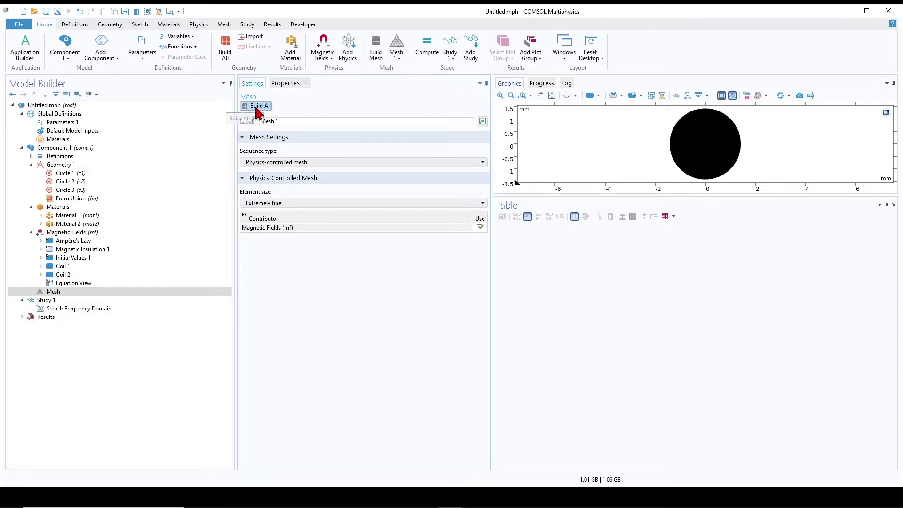
Add a logarithmic frequency range from 100 to 100000000 Hz with 3 steps per decade to the Frequency Domain study step.
click(76, 310)
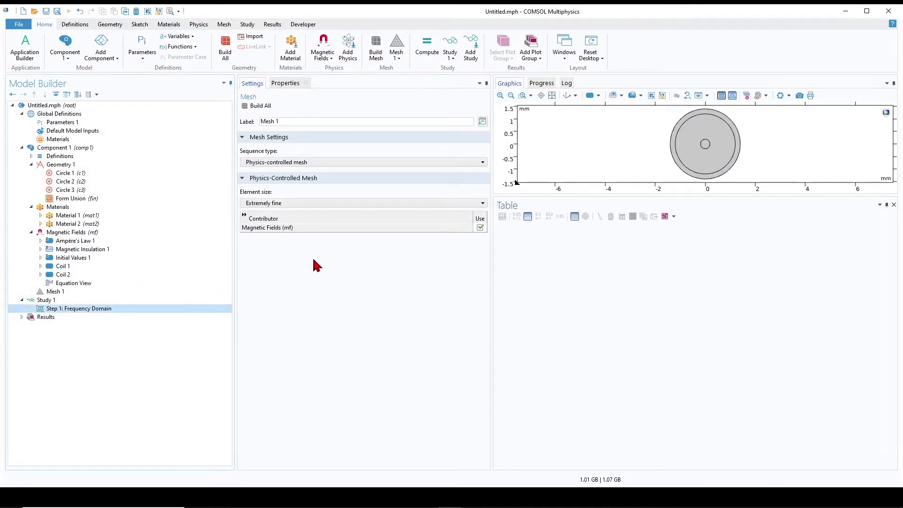
click(482, 166)
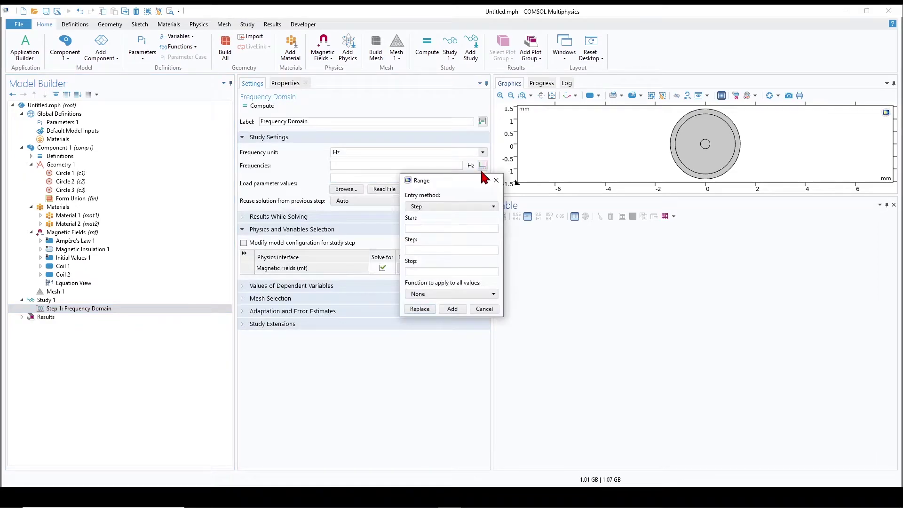
click(449, 207)
click(442, 235)
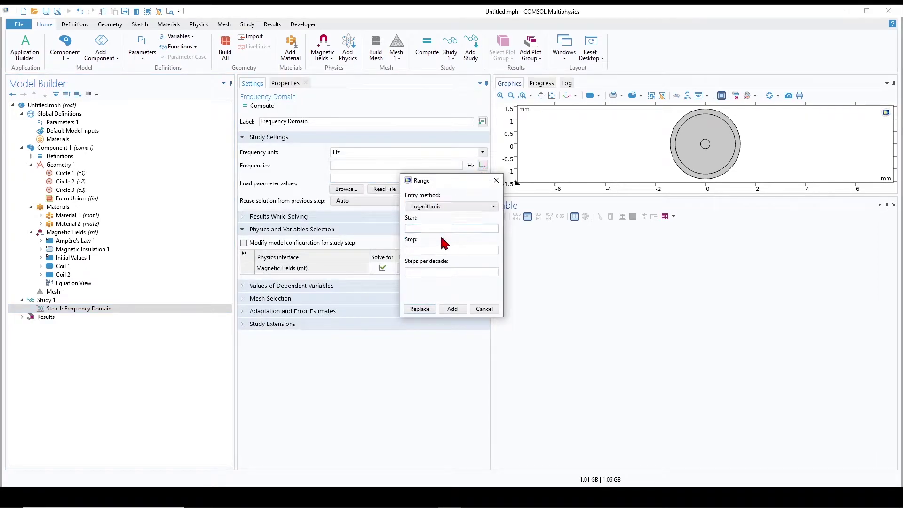
text(100)
click(424, 249)
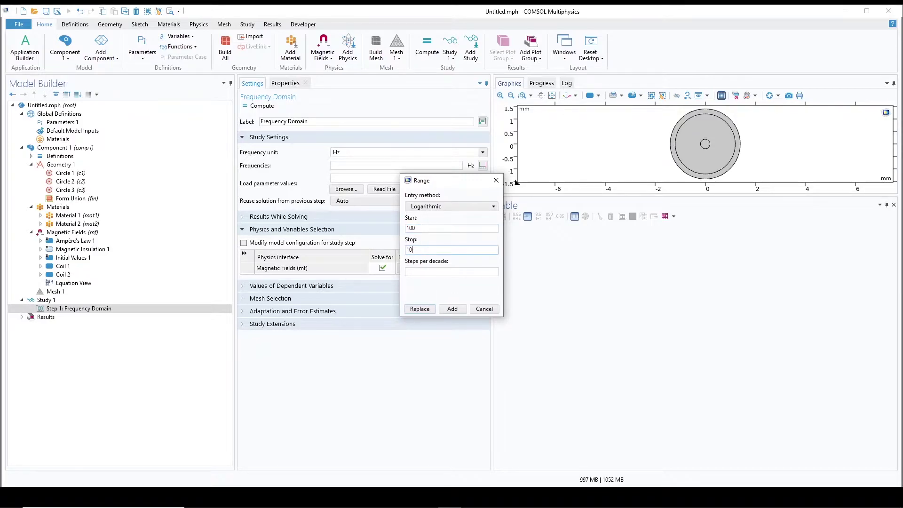
click(442, 272)
text(3)
click(452, 309)
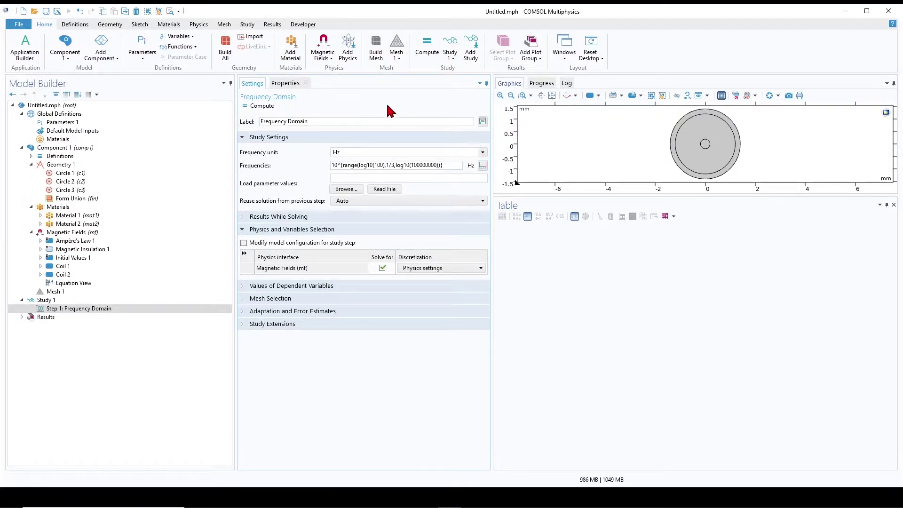
Compute the frequency-domain study and add a Surface Integration derived value over domains 1, 2 and 3.
click(262, 106)
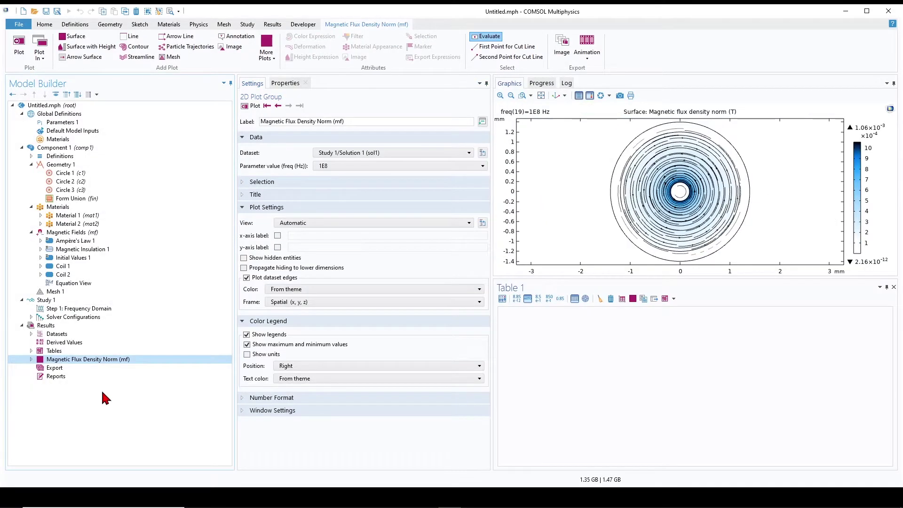
right_click(63, 342)
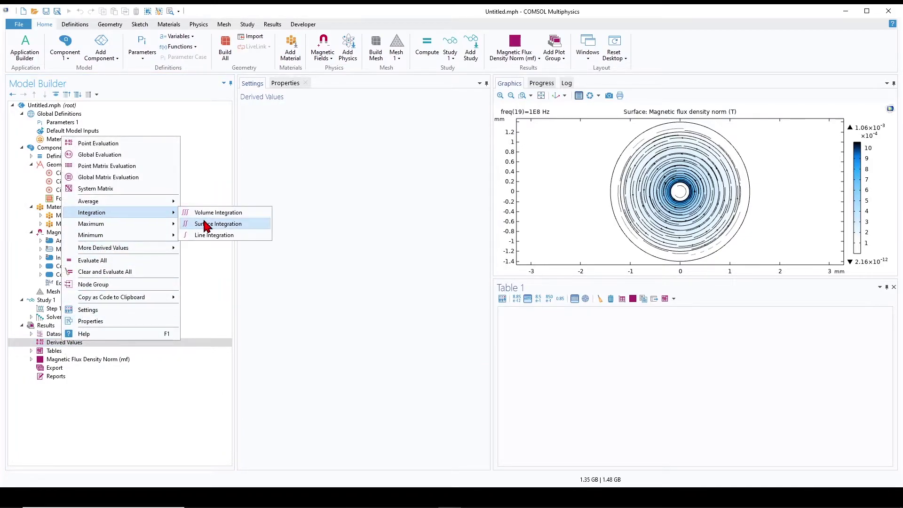
click(205, 225)
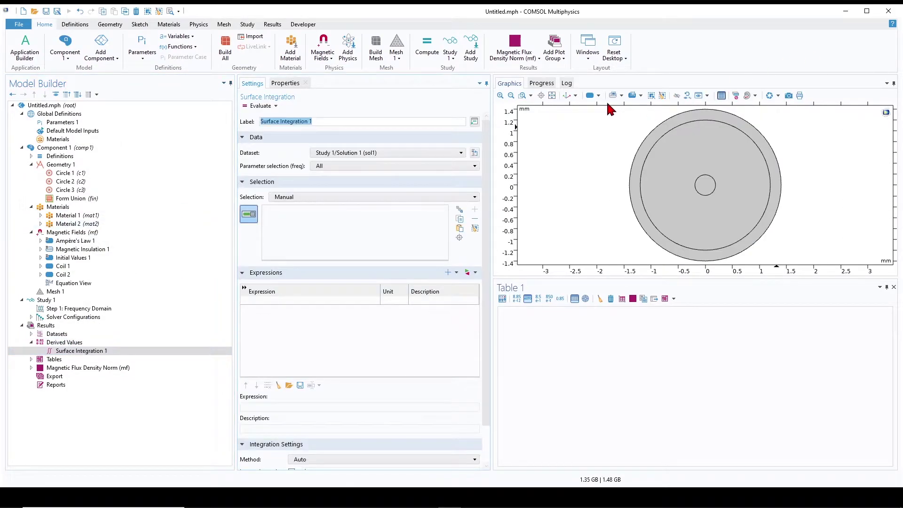
click(615, 97)
drag(617, 107, 868, 285)
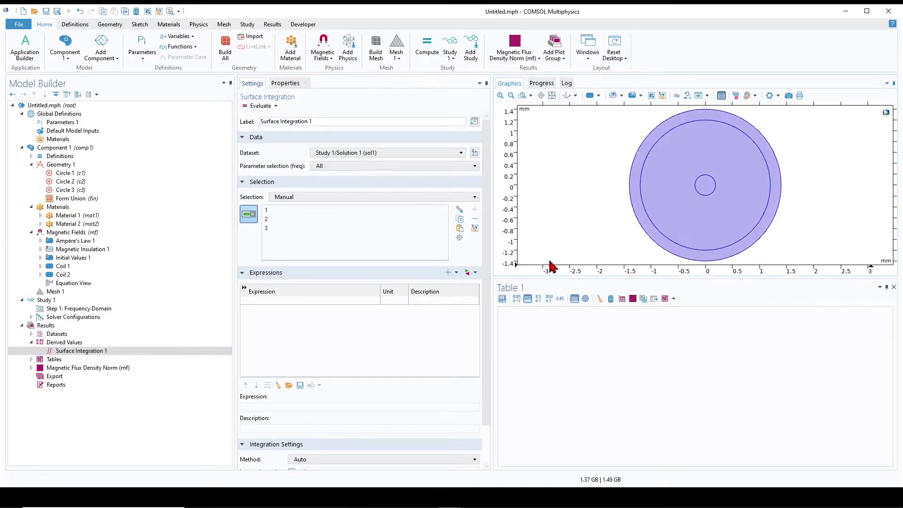
Set the integration expression to the time-average magnetic energy density, mf.Wmav, from the Magnetic Fields energy and power quantities.
click(474, 273)
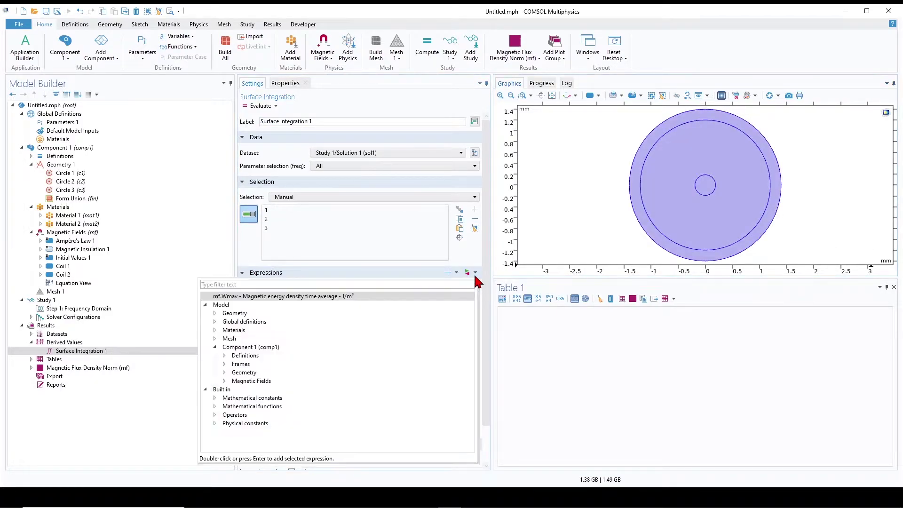
click(223, 381)
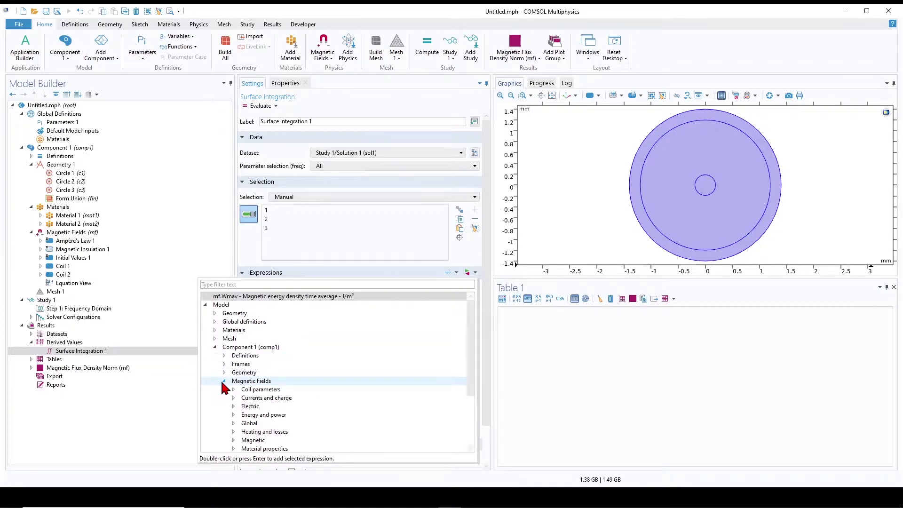
click(233, 415)
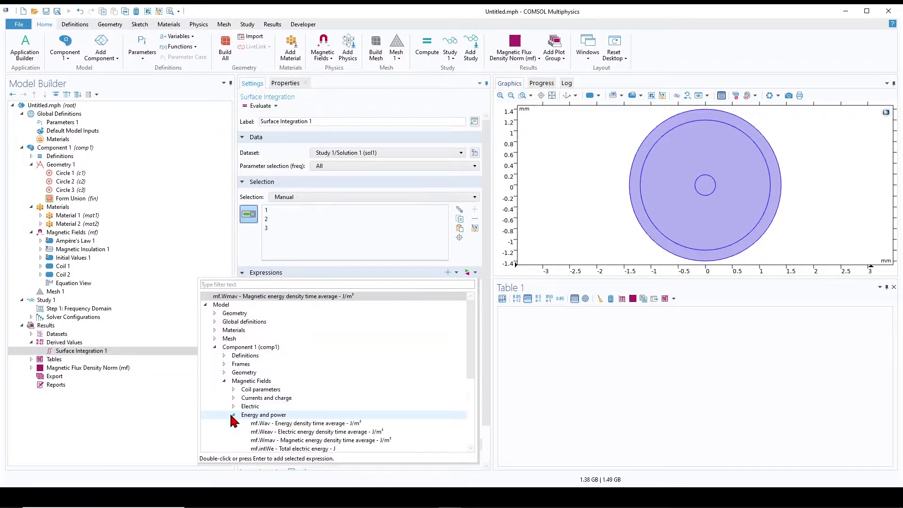
double_click(323, 441)
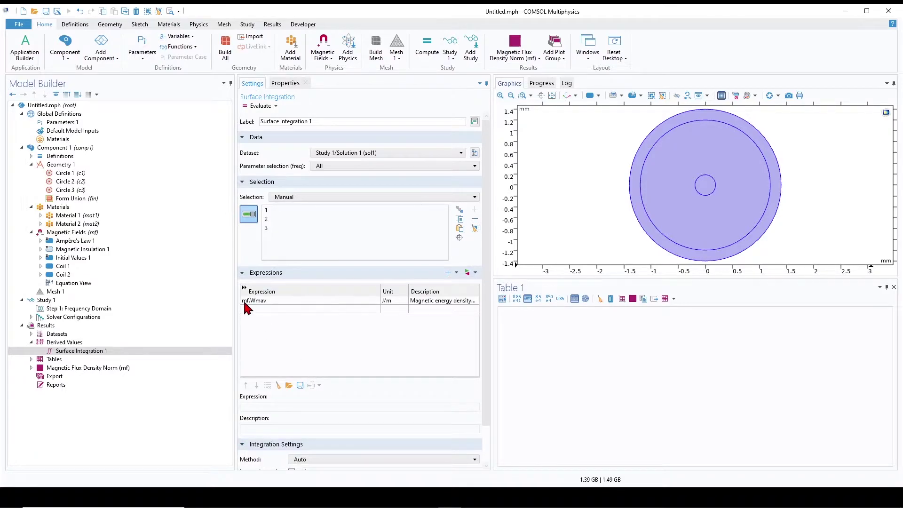
Switch to Paint and handwrite L = 4W below the existing inductance formula.
click(495, 499)
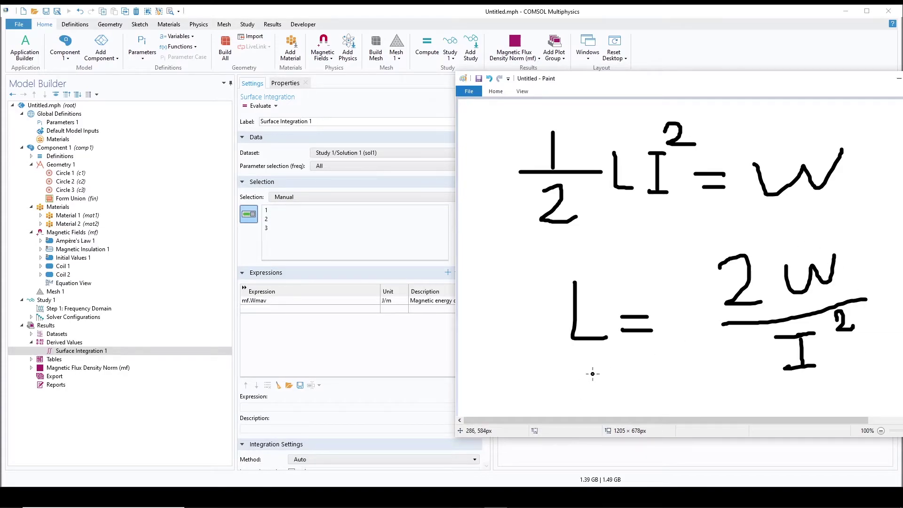
mouse_move(574, 377)
mouse_down()
mouse_move(574, 407)
mouse_move(629, 402)
mouse_move(625, 396)
mouse_move(645, 384)
mouse_move(675, 391)
mouse_move(657, 414)
mouse_up()
mouse_move(684, 381)
mouse_down()
mouse_move(712, 405)
mouse_move(726, 374)
mouse_up()
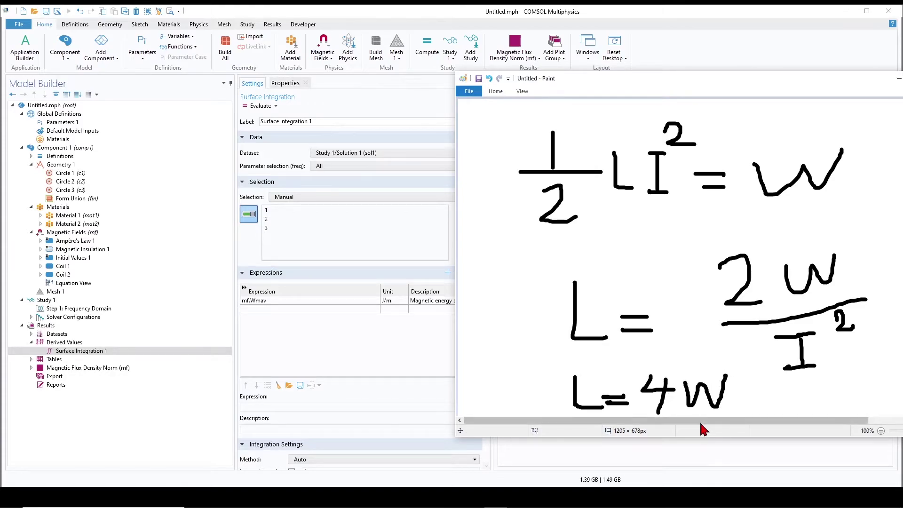
Back in COMSOL, change the surface integration expression to 4*mf.Wmav and evaluate it.
click(250, 301)
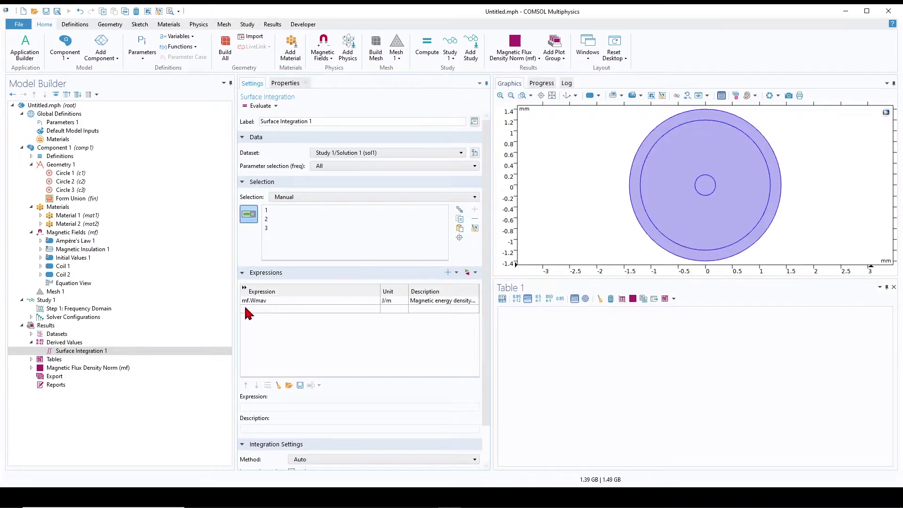
click(244, 301)
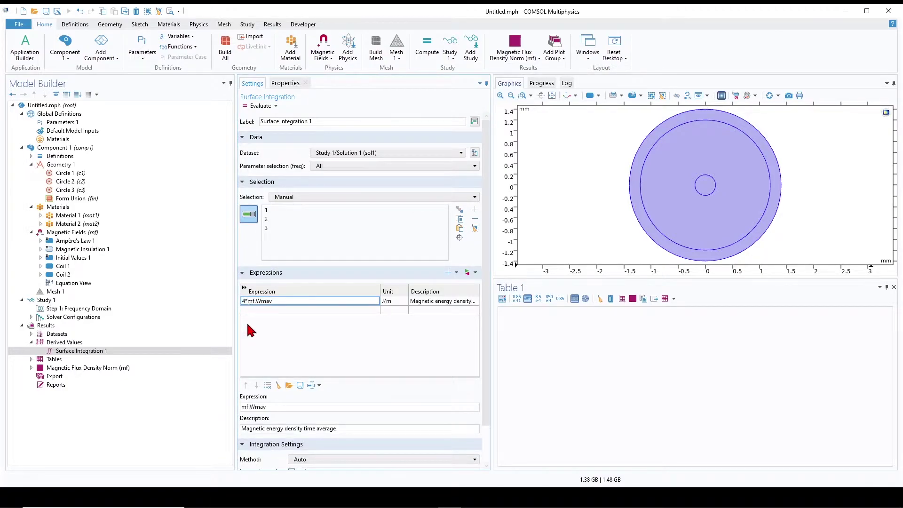
key(Return)
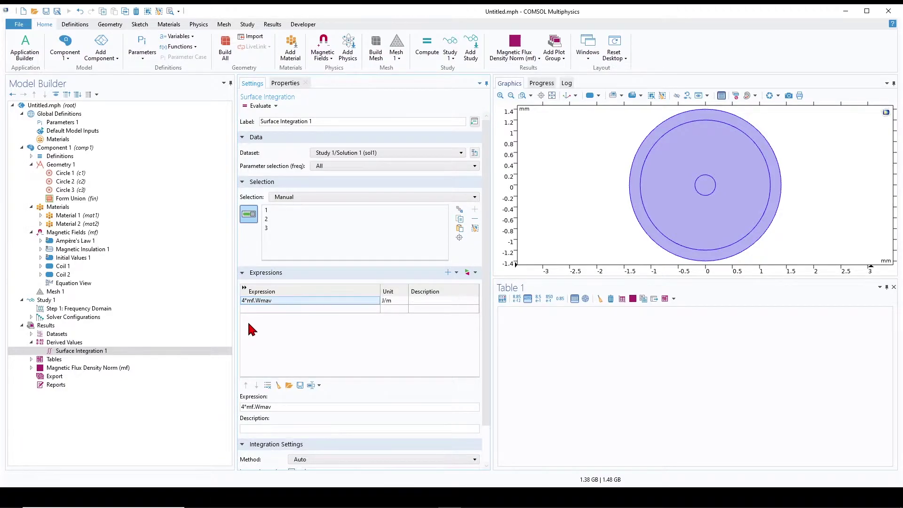
click(259, 106)
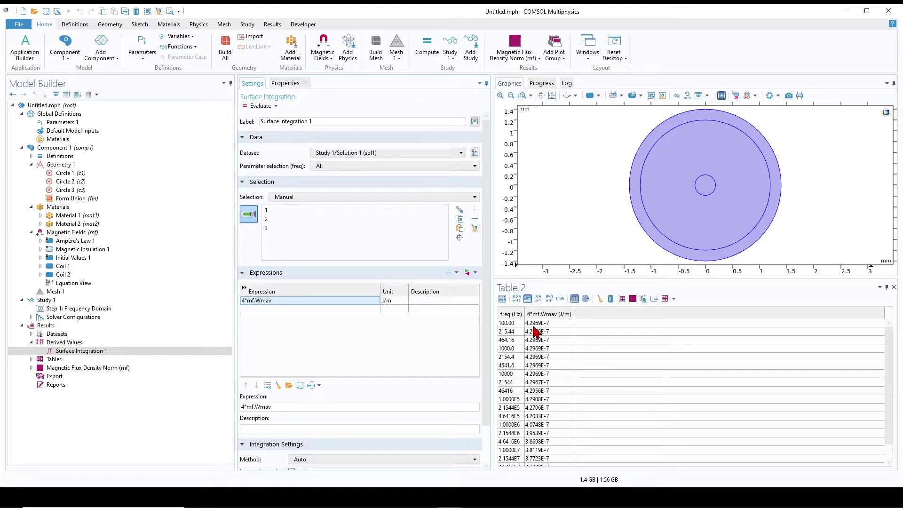
Review the evaluated values over frequency and compare them with the analytical inductance on the PowerPoint slide.
drag(889, 353, 886, 428)
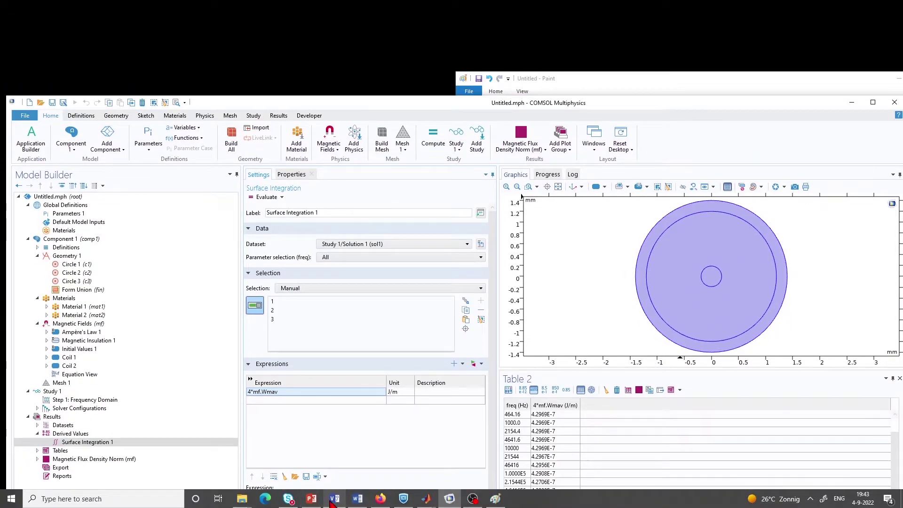
click(312, 499)
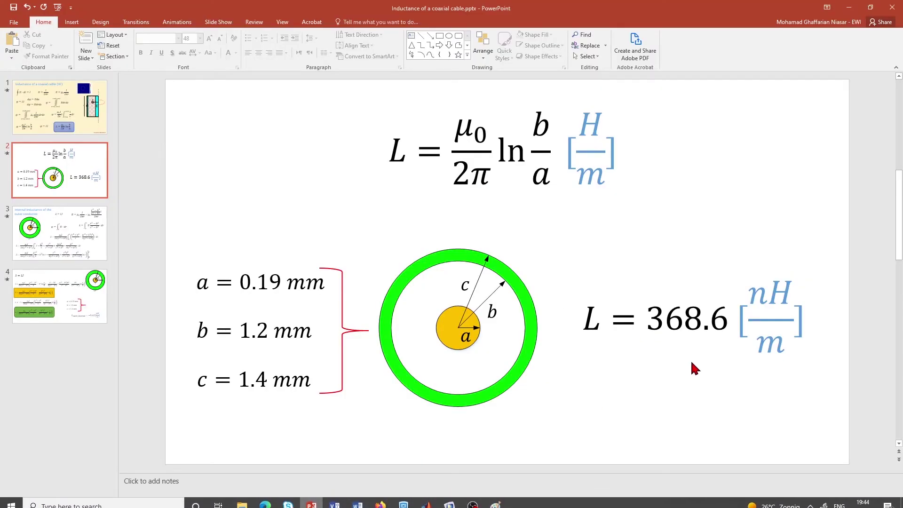
click(849, 7)
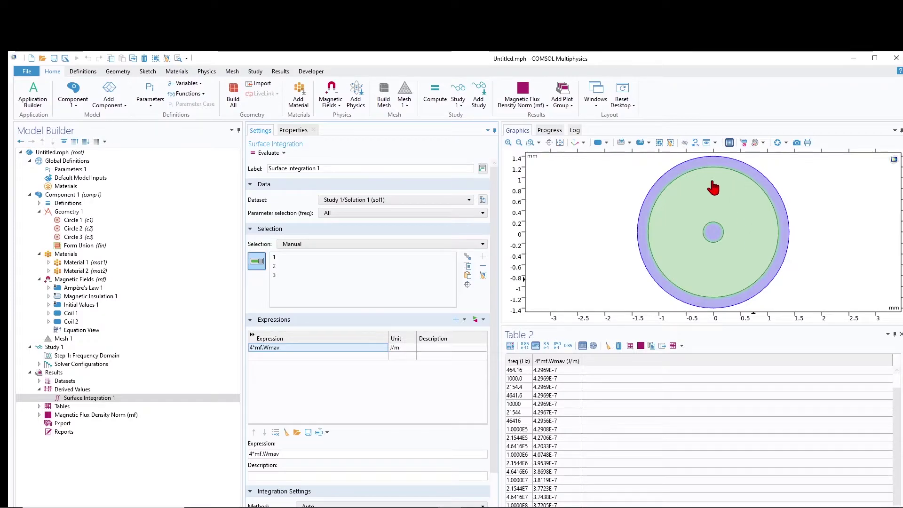
Remove the outer ring and central disc from the integration selection and evaluate 4*mf.Wmav over domain 2 only.
click(775, 206)
click(712, 233)
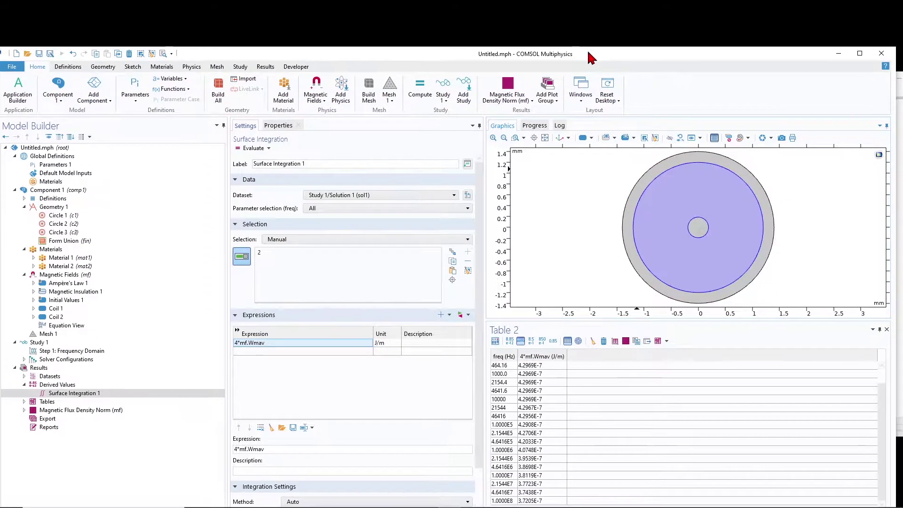
click(253, 148)
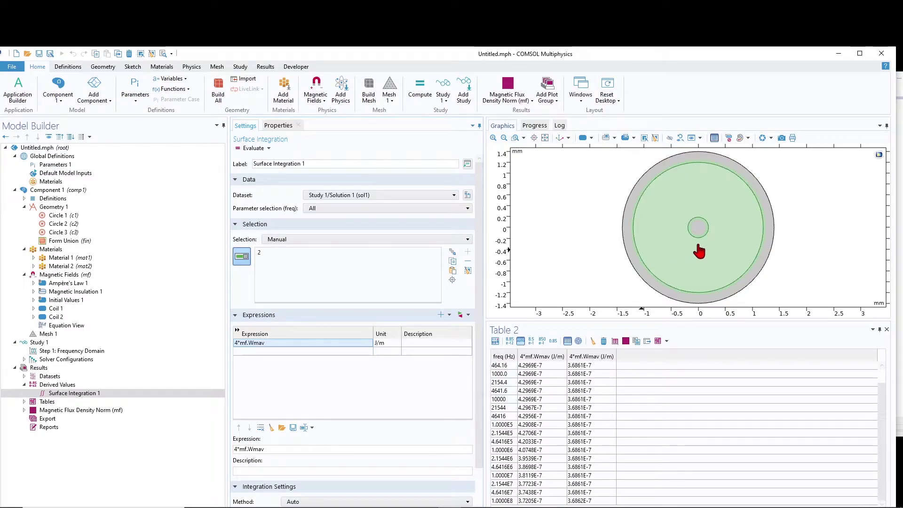
Add the central disc and outer ring back to the surface integration's domain selection.
click(700, 228)
click(631, 208)
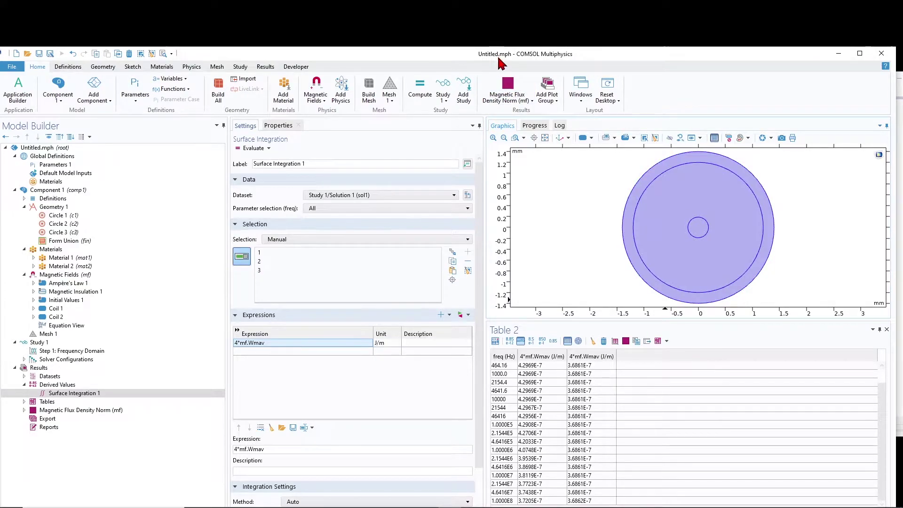
drag(499, 56, 522, 41)
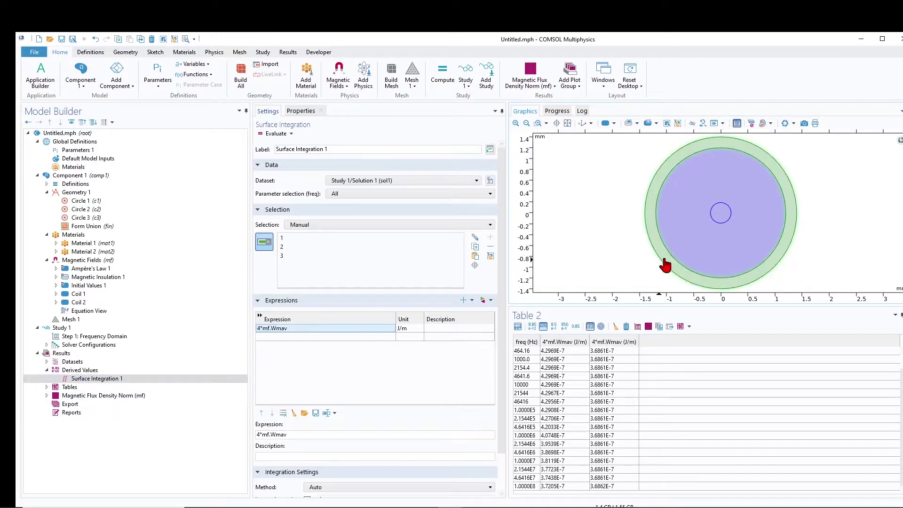
Add a 1D plot group to the results and insert a Global plot in it.
click(62, 354)
right_click(63, 358)
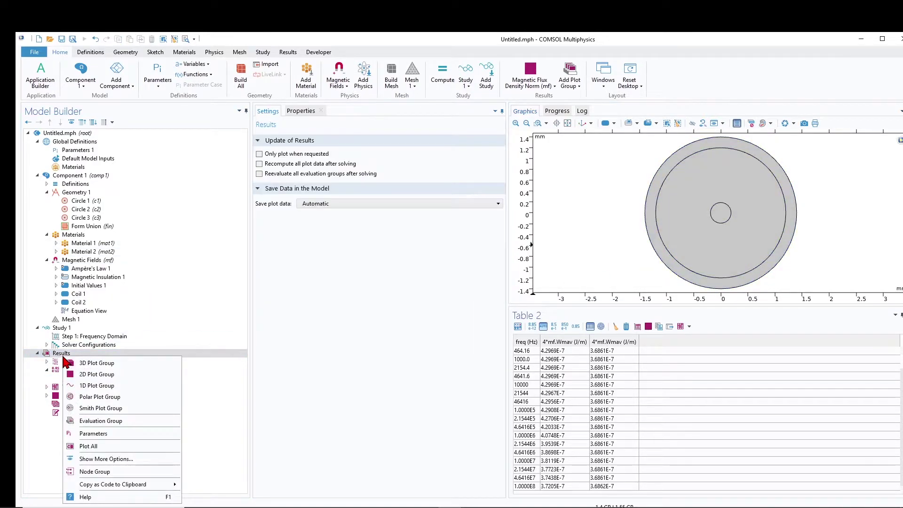
click(101, 395)
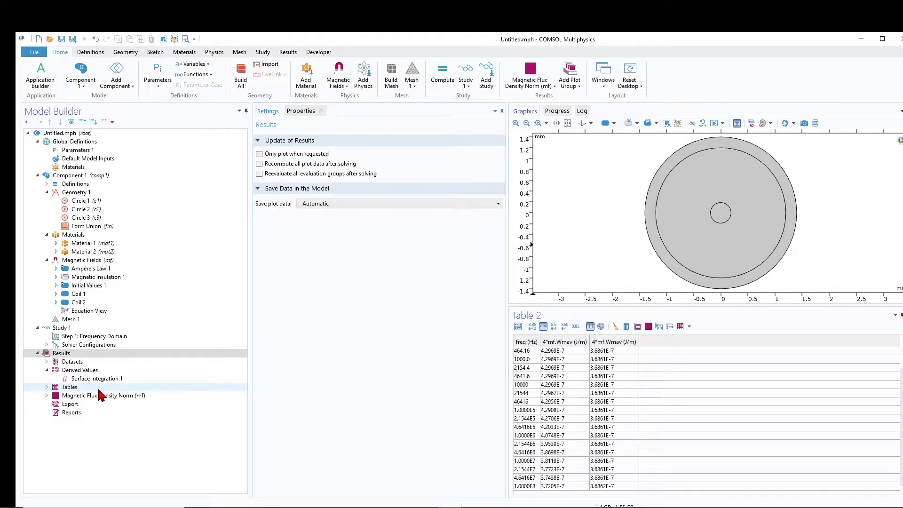
right_click(91, 406)
click(117, 175)
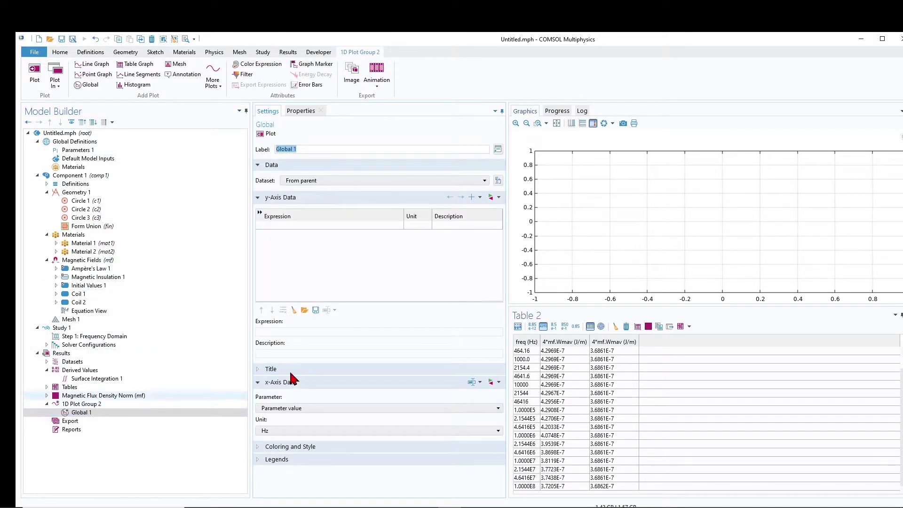
Set the Global plot's y-axis expression to the first coil's inductance, mf.LCoil_1, and plot it against frequency.
click(498, 197)
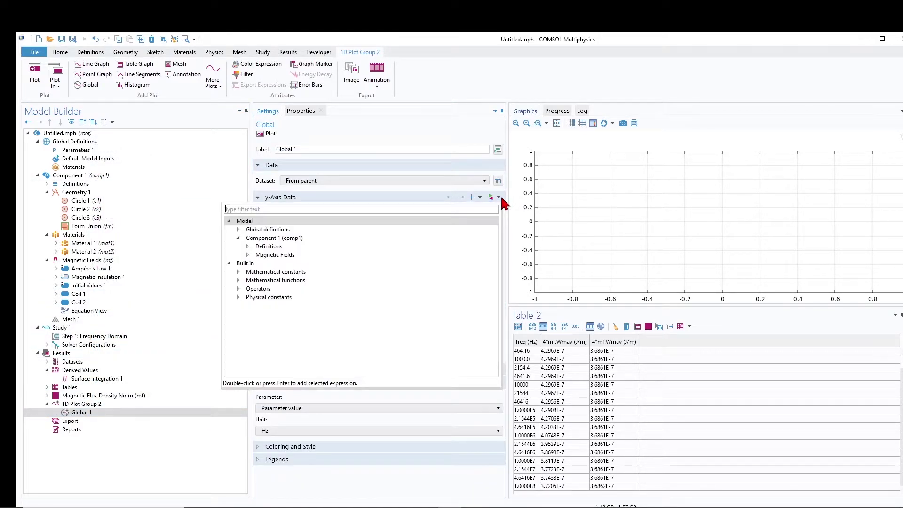
click(247, 255)
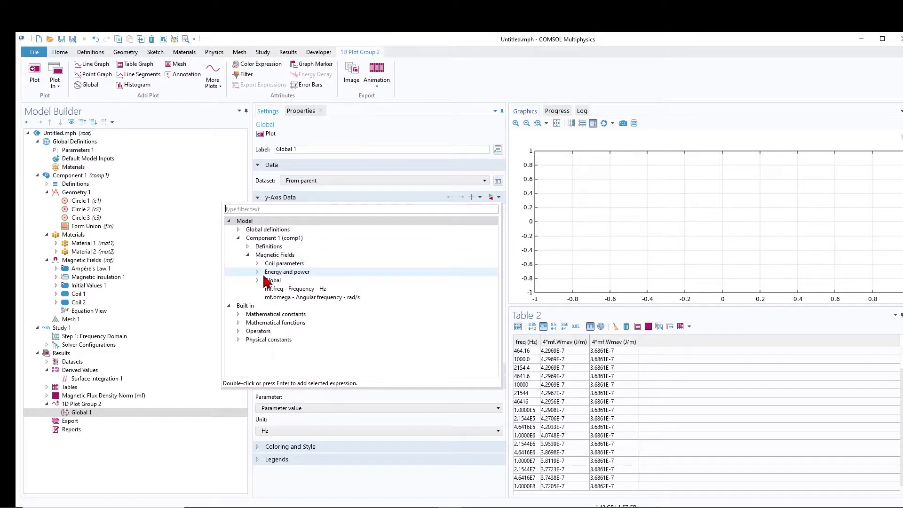
click(257, 263)
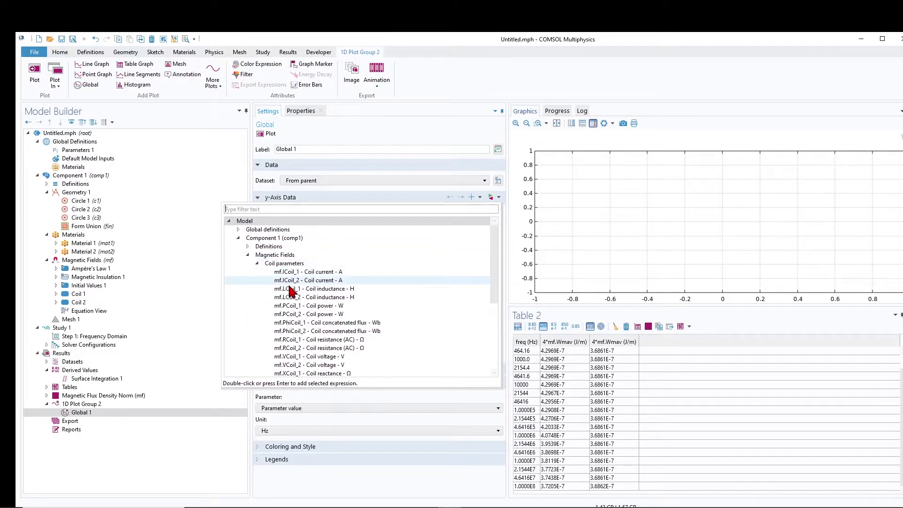
double_click(332, 289)
click(98, 414)
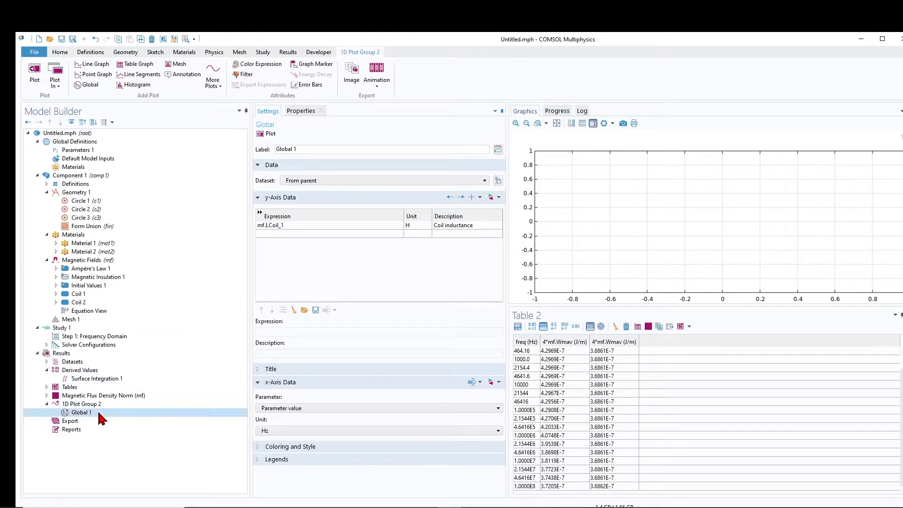
click(69, 405)
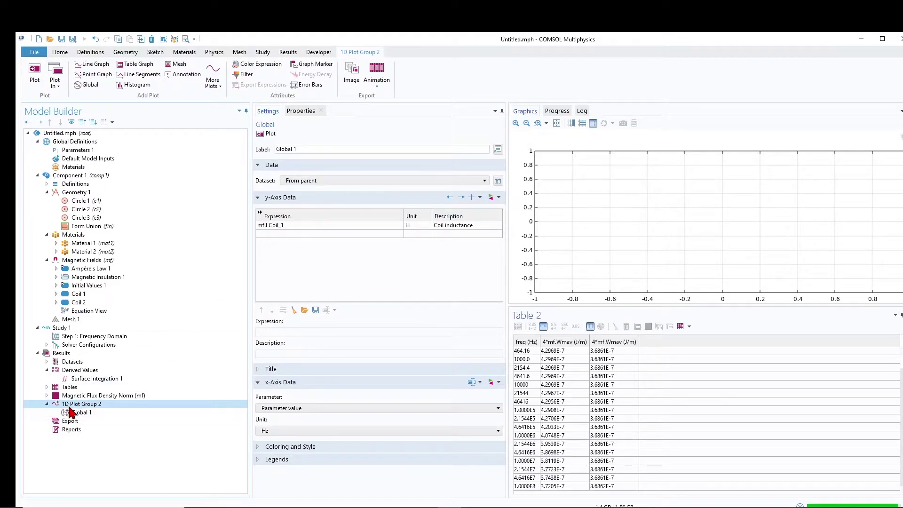
Add a second Global plot to the 1D plot group and plot the second coil's inductance, mf.LCoil_2.
right_click(69, 408)
right_click(68, 407)
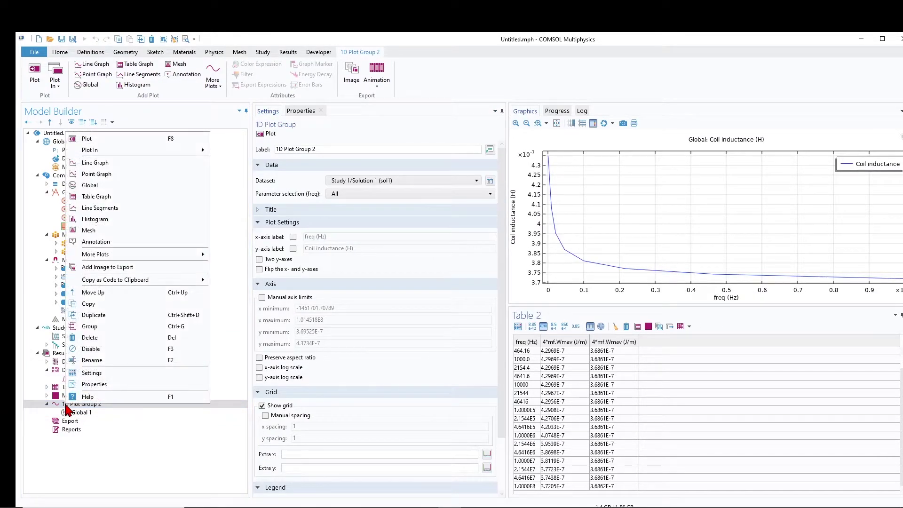
key(Escape)
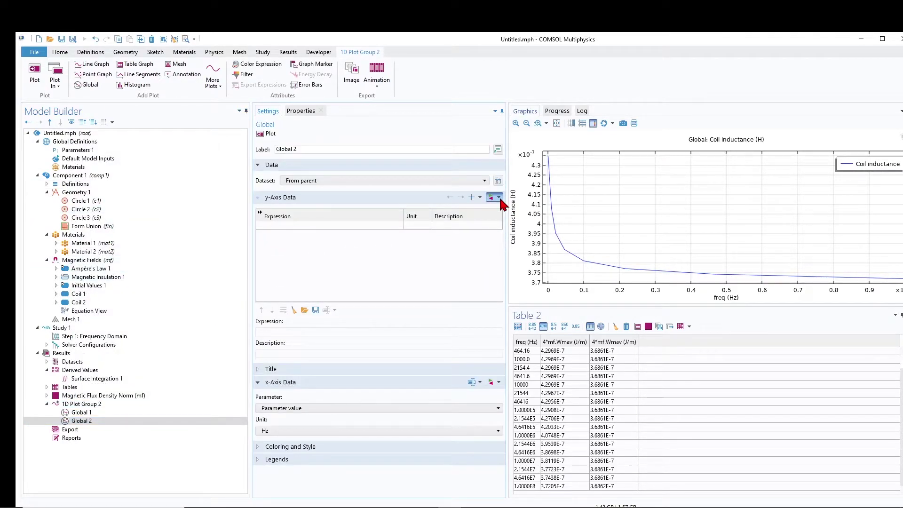
click(498, 198)
click(247, 264)
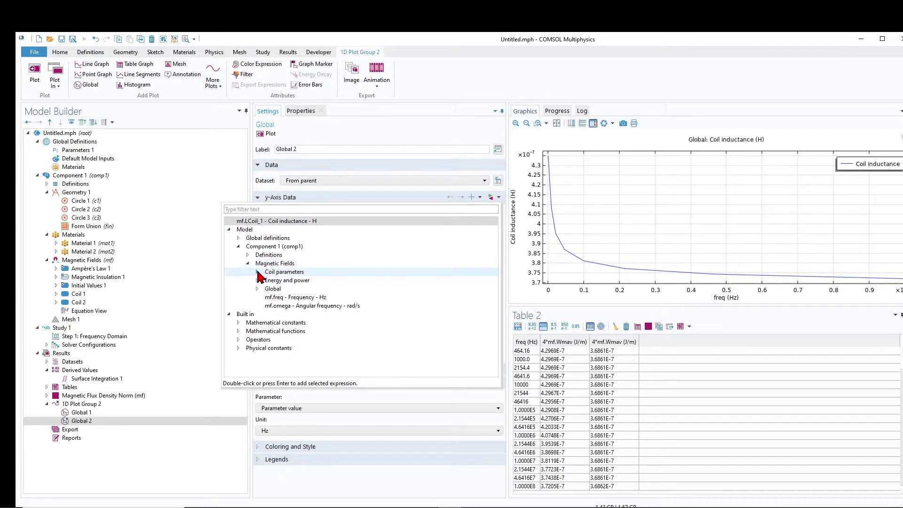
click(257, 272)
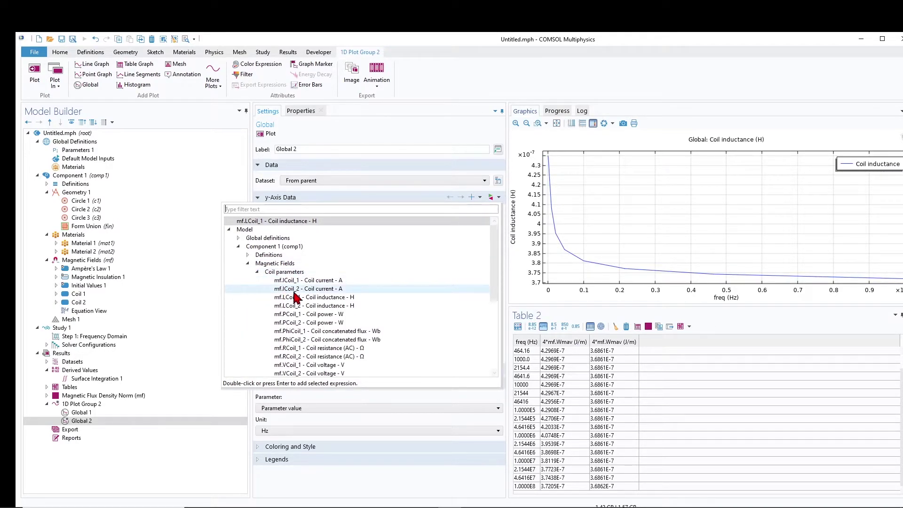
double_click(349, 306)
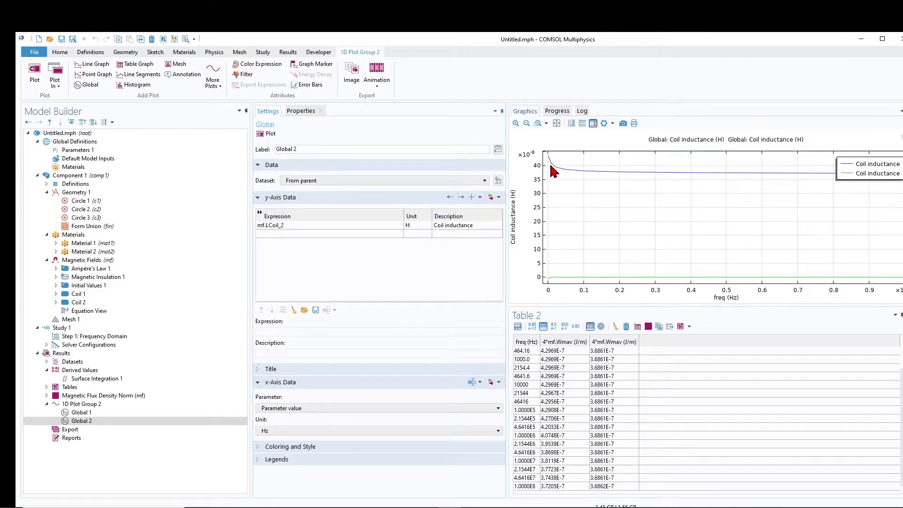
Examine the first coil's inductance curve up close at the low-frequency end of the plot.
click(537, 123)
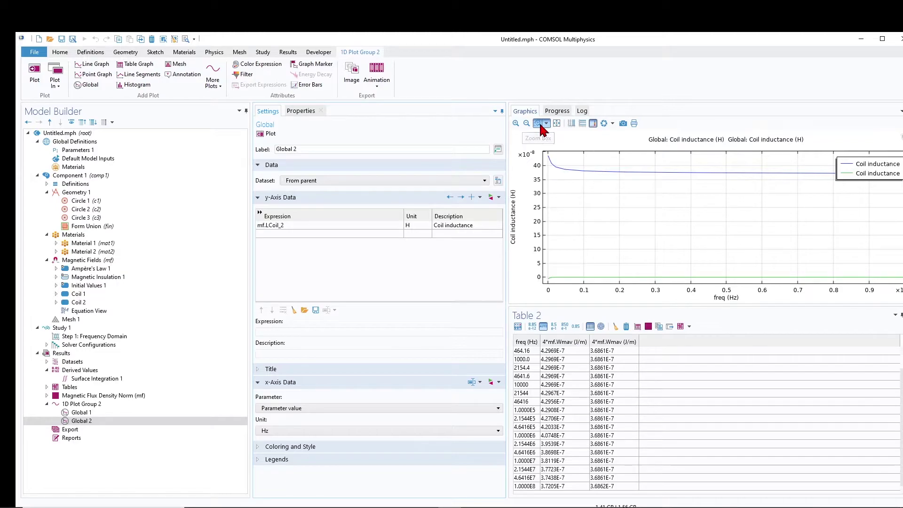
drag(544, 151, 603, 203)
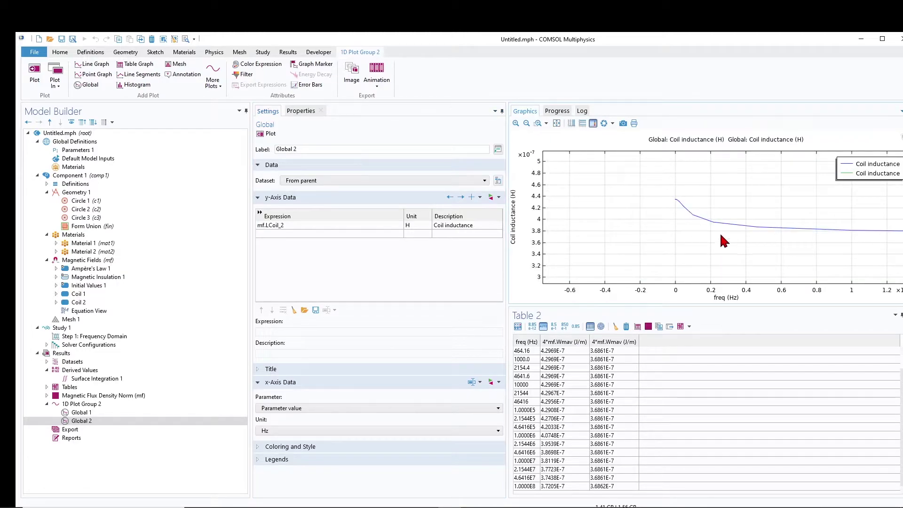
click(538, 123)
drag(739, 249, 650, 177)
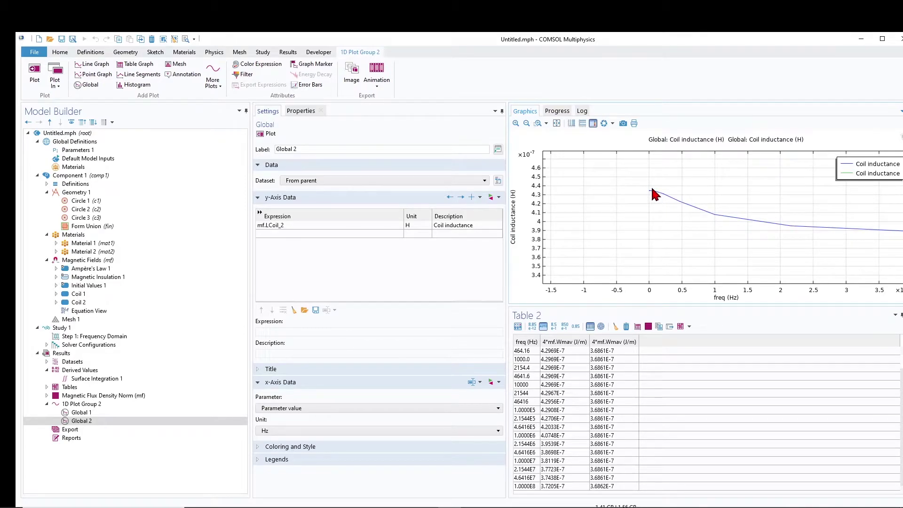
click(537, 124)
drag(639, 183, 687, 216)
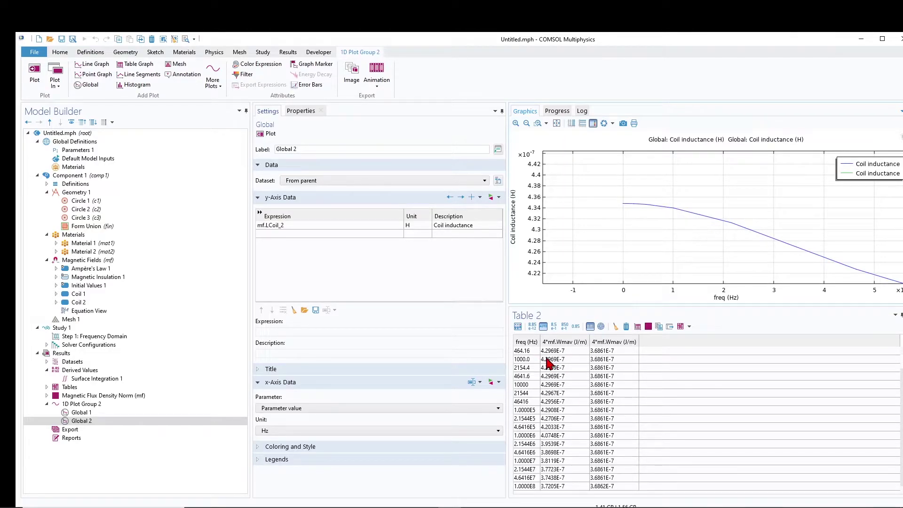
Inspect the second coil's inductance curve up close near zero frequency.
click(556, 123)
click(537, 124)
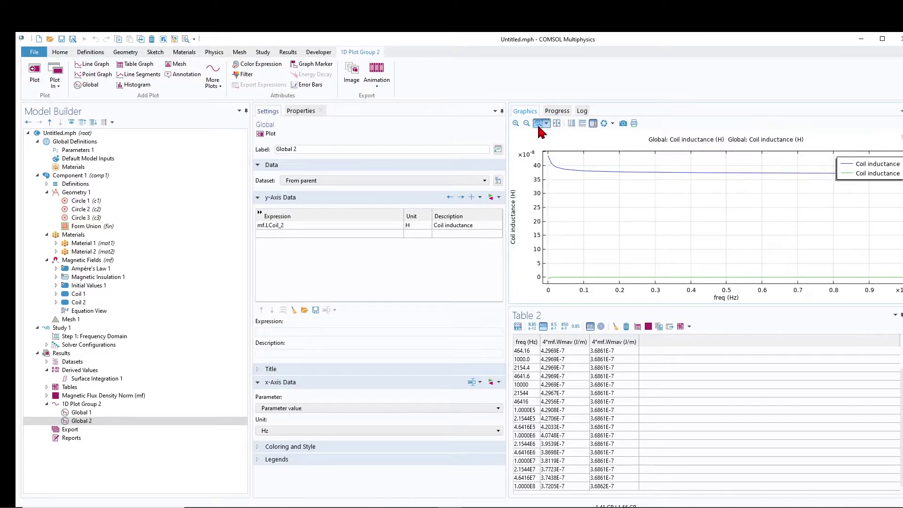
drag(599, 265, 538, 296)
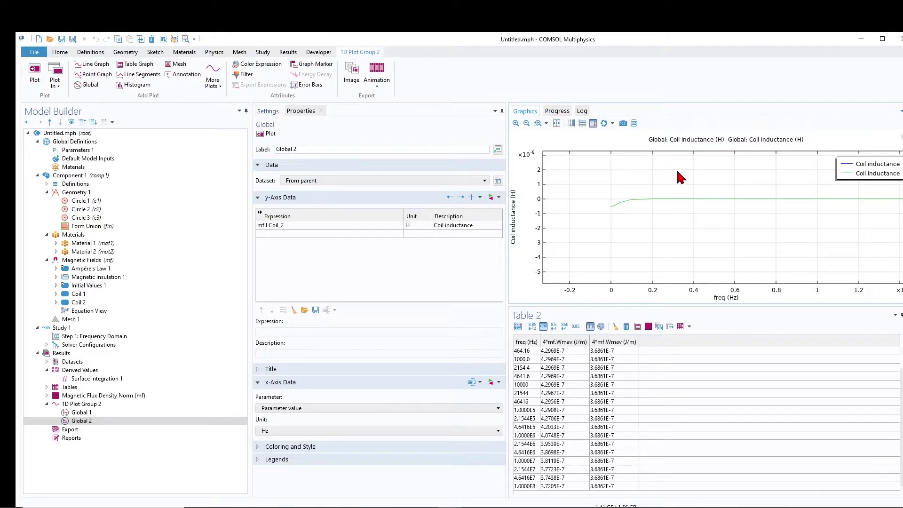
click(537, 123)
drag(598, 193, 610, 272)
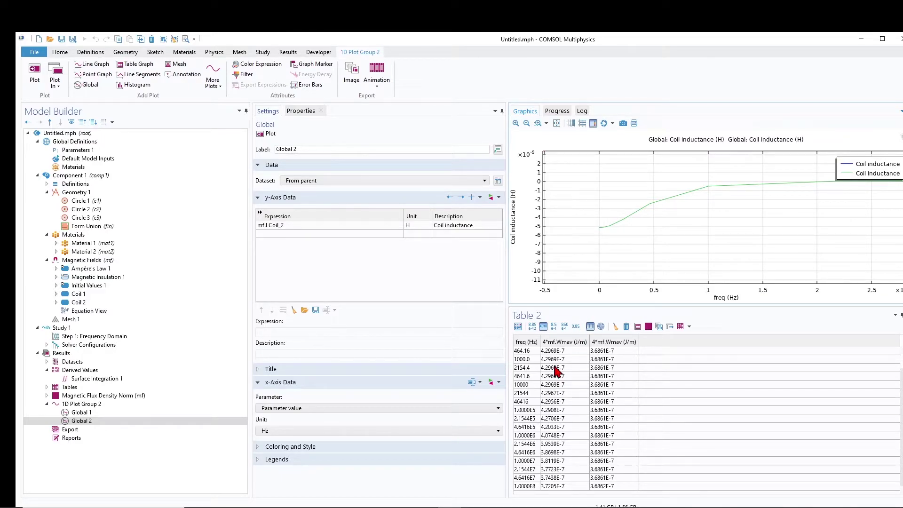
Add a third Global plot to the 1D plot group.
click(91, 404)
right_click(91, 403)
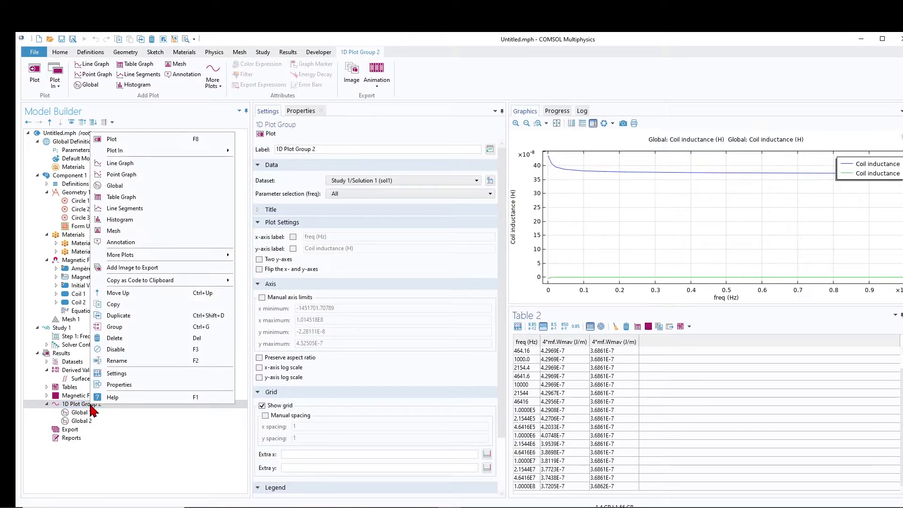
click(132, 187)
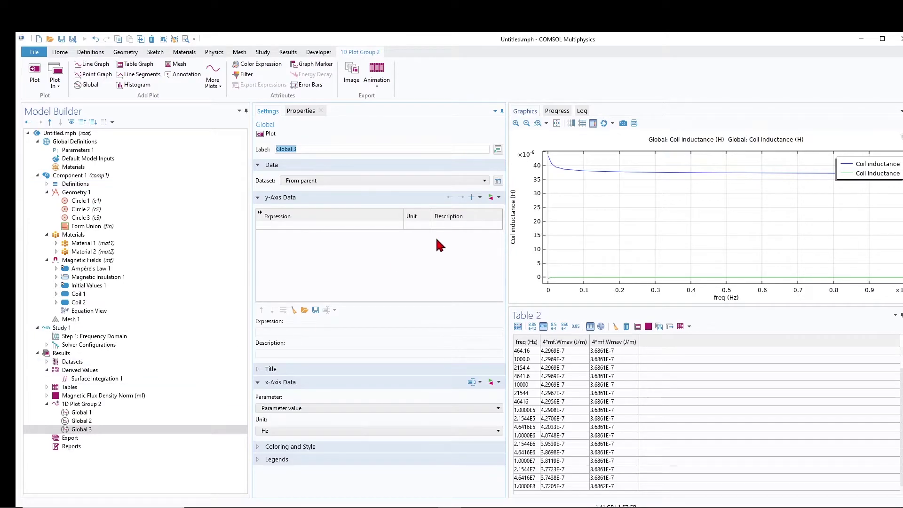
Set the third Global plot's y-axis expression to the sum of both coil inductances, mf.LCoil_2+mf.LCoil_1, and plot it.
click(499, 197)
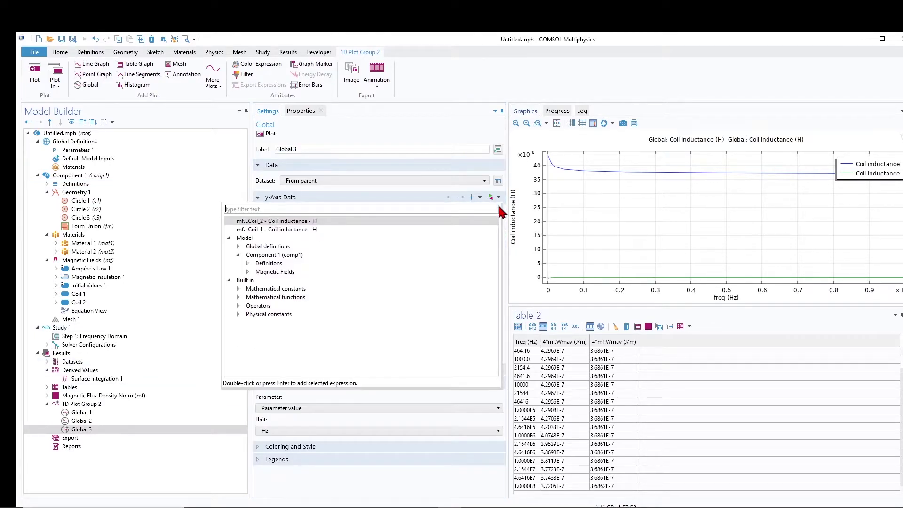
double_click(284, 221)
click(292, 225)
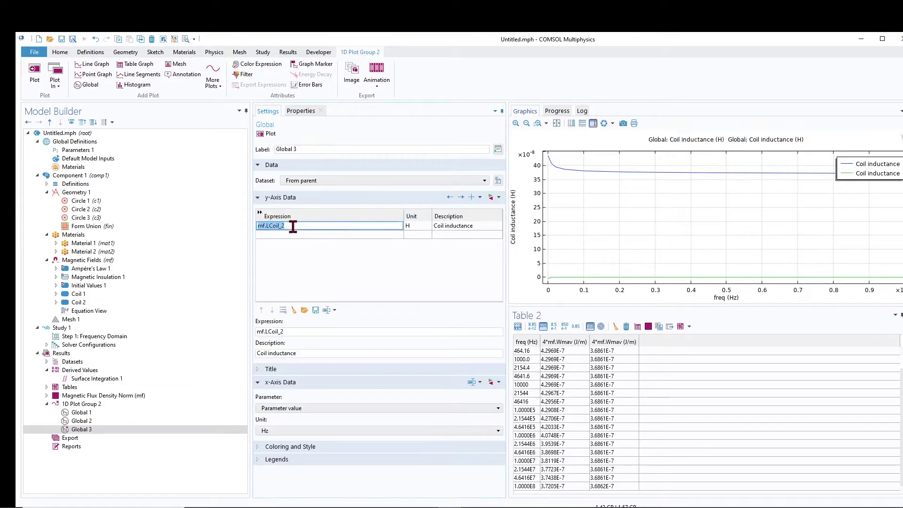
click(293, 227)
text(+)
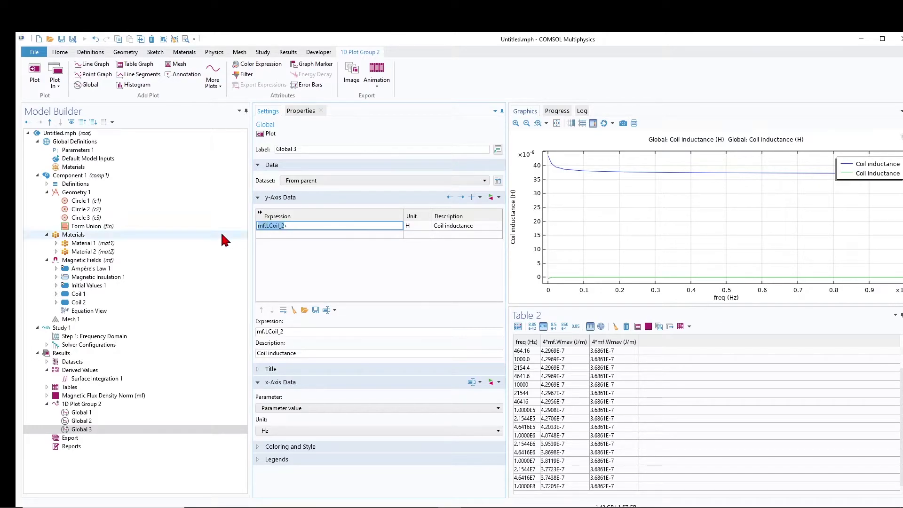
click(312, 226)
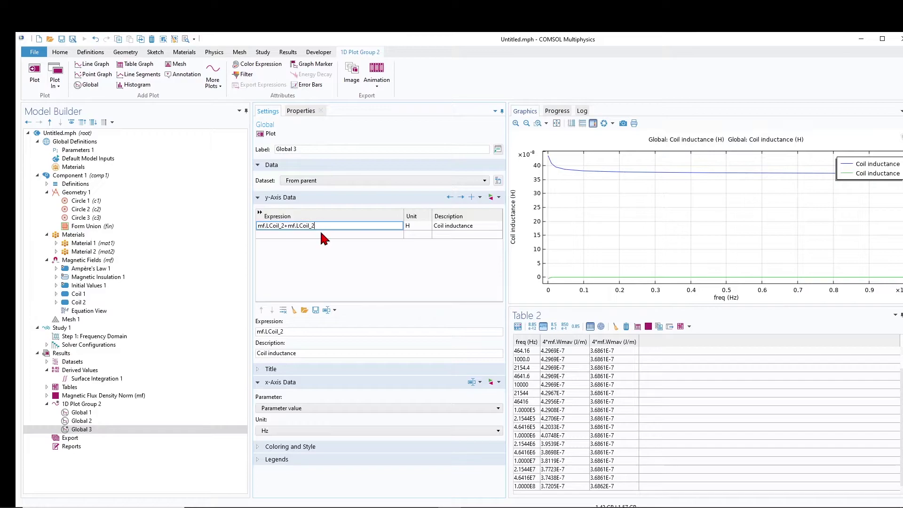
text(mf.LCoil_1)
click(263, 134)
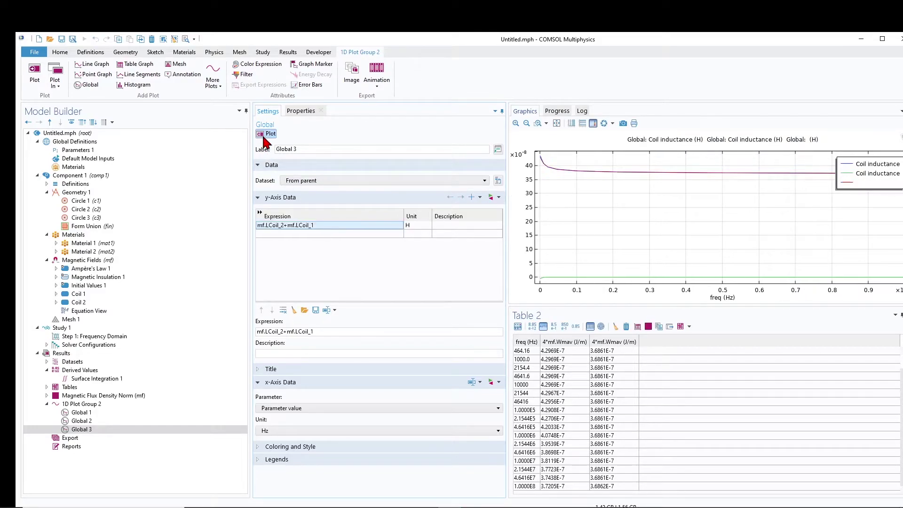
Compare the summed inductance curve with the first coil's curve at the low-frequency end.
click(538, 123)
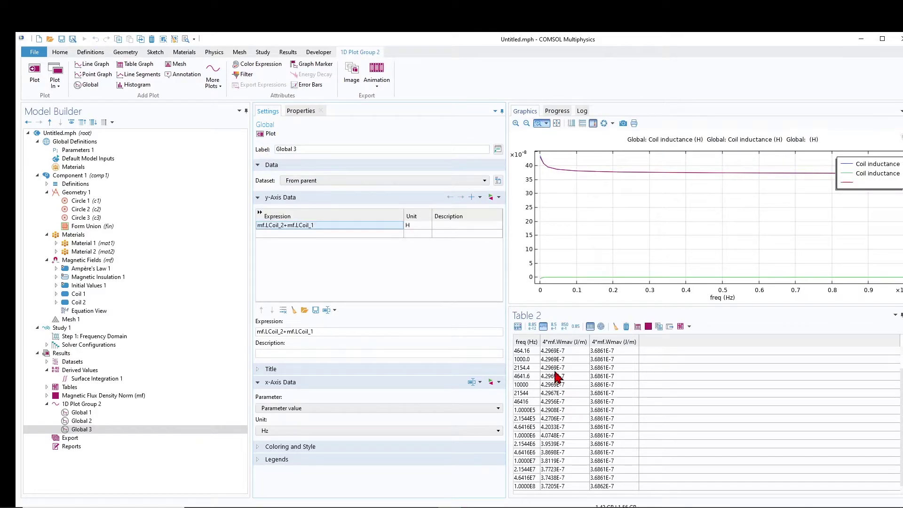
drag(581, 182, 537, 153)
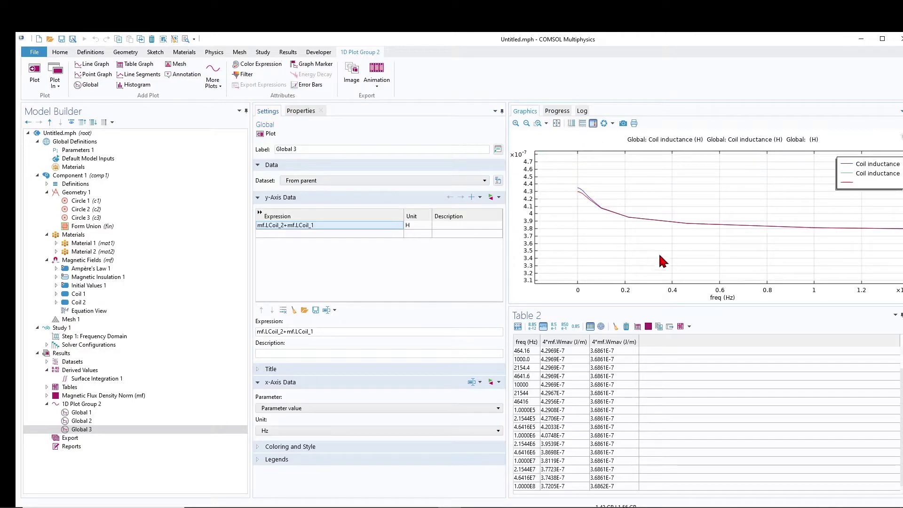
drag(564, 180, 649, 247)
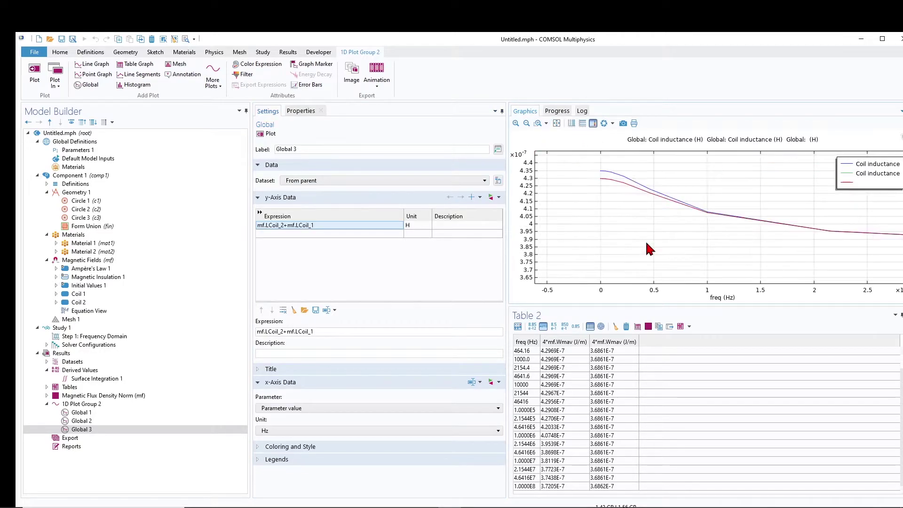
click(538, 123)
drag(581, 164, 672, 215)
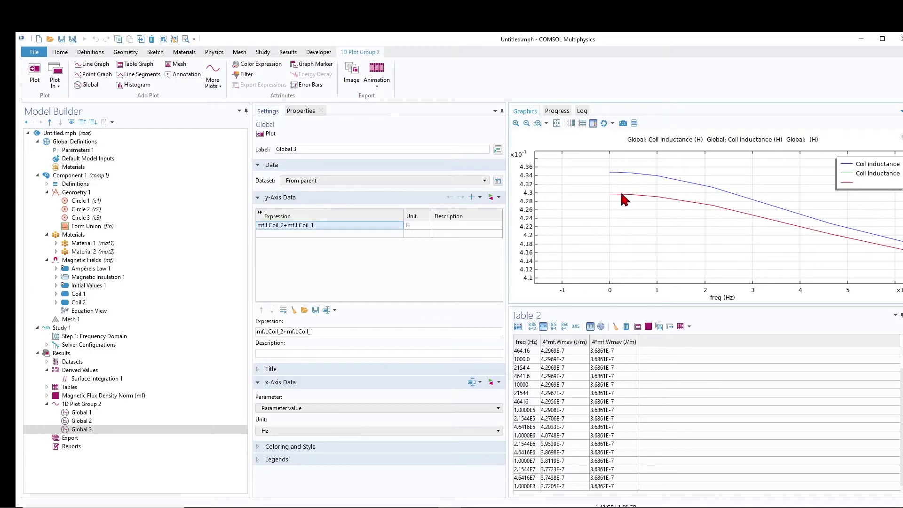
Compare the summed inductance curve with the first coil's curve in the high-frequency range.
click(557, 124)
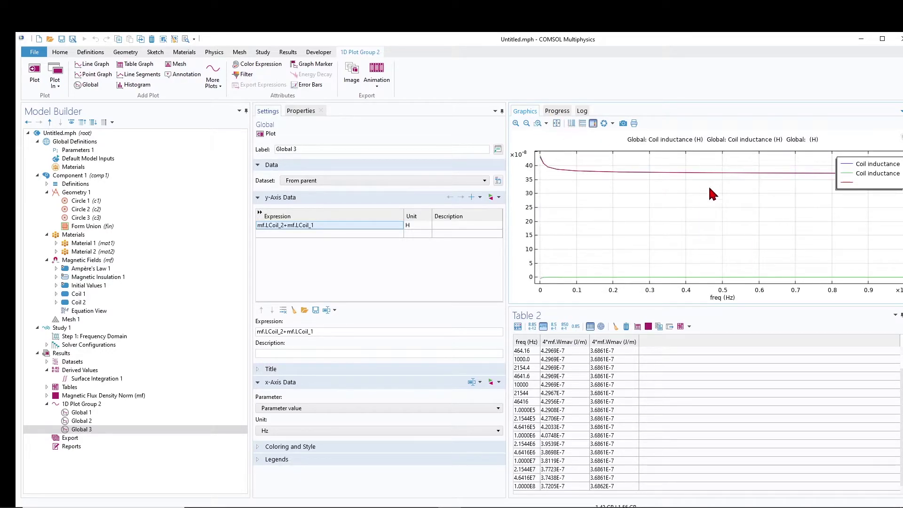
click(538, 125)
drag(737, 166, 865, 199)
click(539, 124)
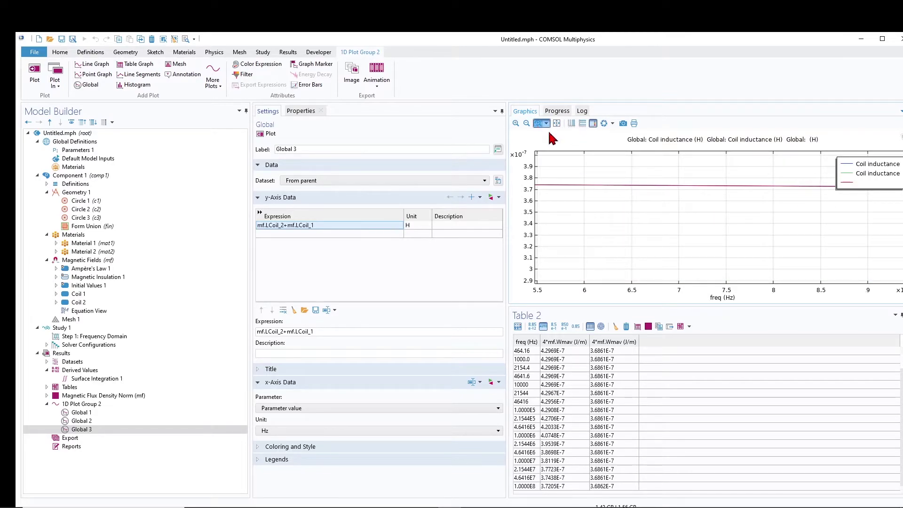
drag(752, 178, 836, 208)
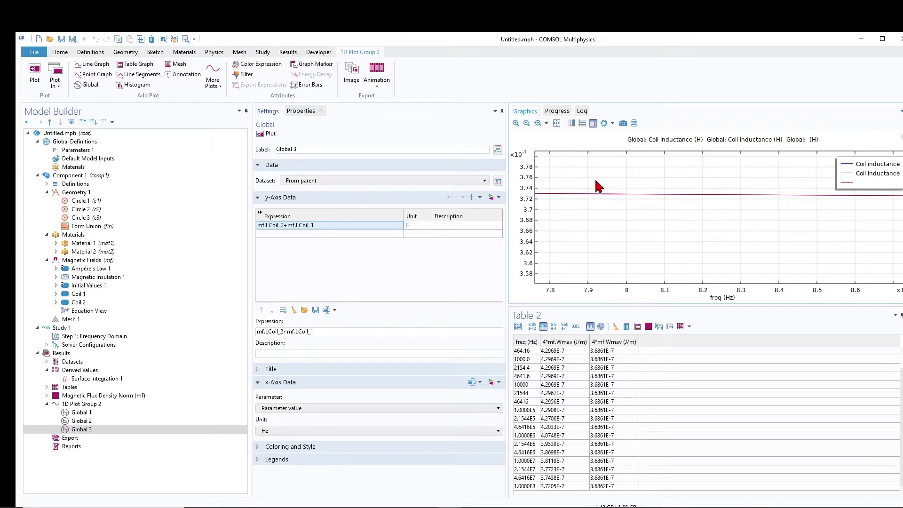
Re-examine the second coil's low-frequency inductance curve in the plot containing all three curves.
click(557, 124)
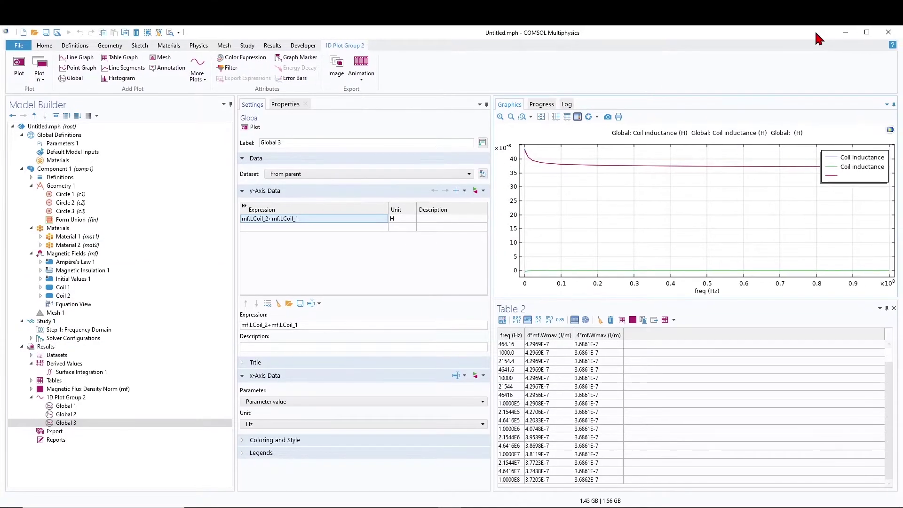
click(522, 117)
drag(587, 266, 520, 284)
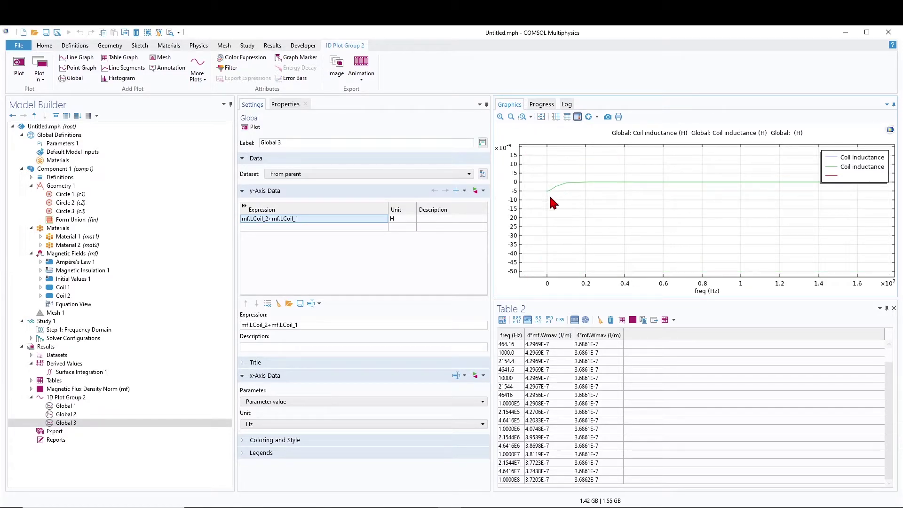